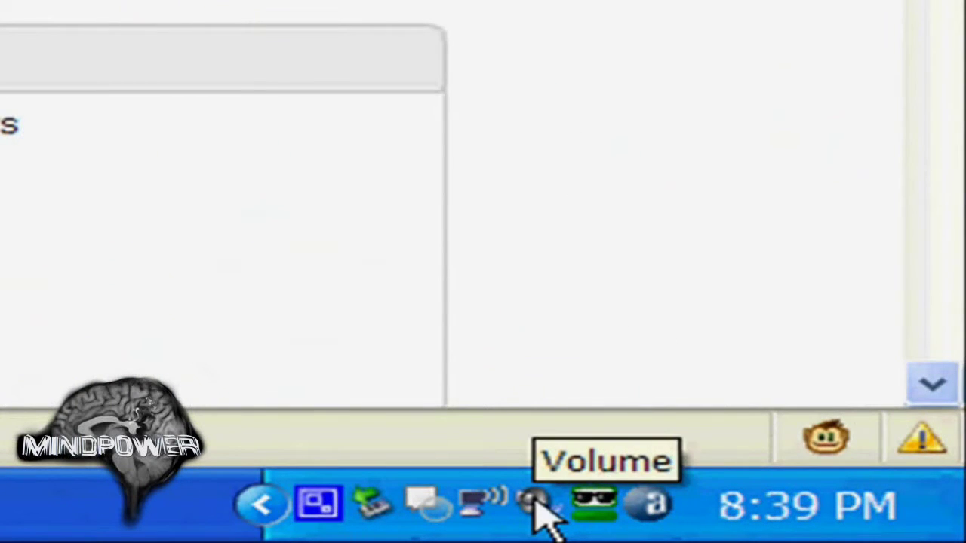
# - Open Sounds and Audio Devices properties from the tray volume menu and the Start menu, then close it
pyautogui.rightClick(534, 503)
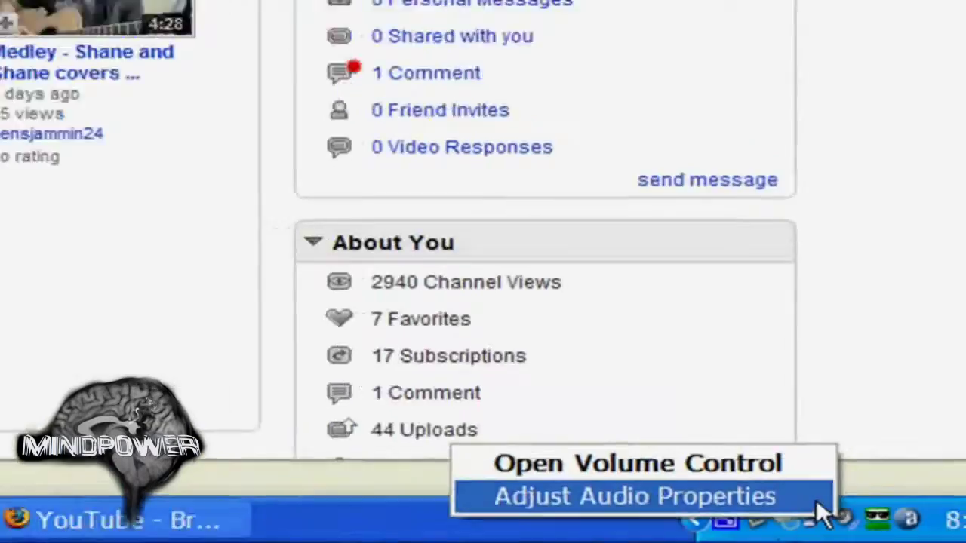
pyautogui.click(785, 472)
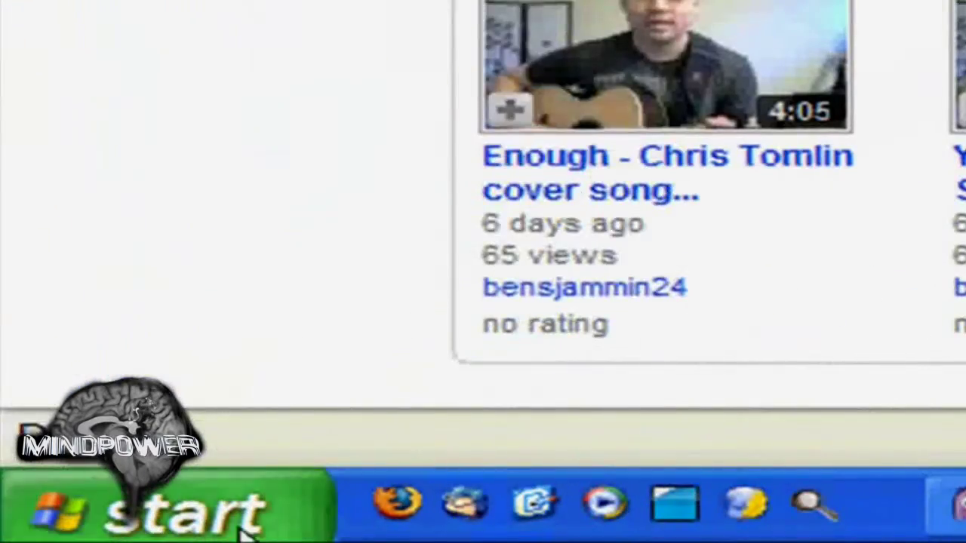
pyautogui.click(62, 537)
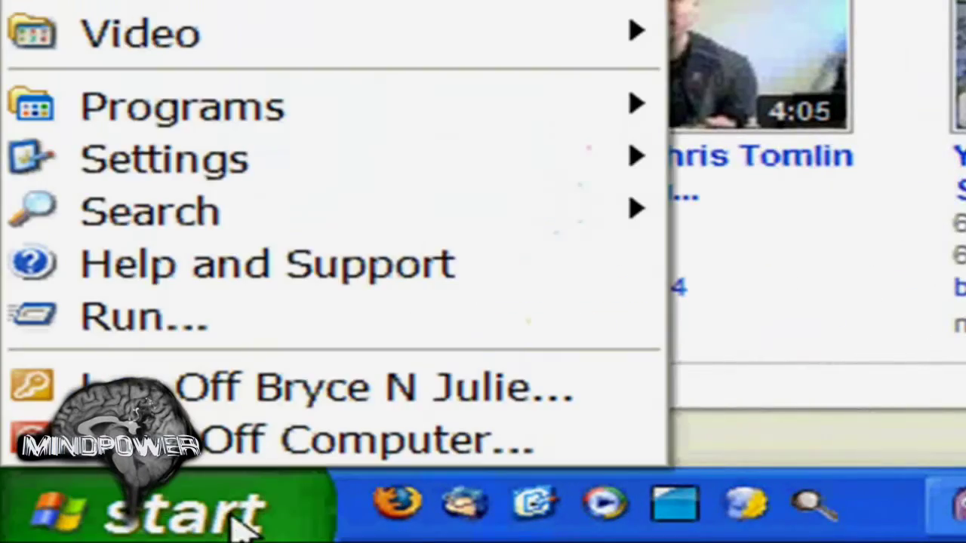
pyautogui.moveTo(332, 174)
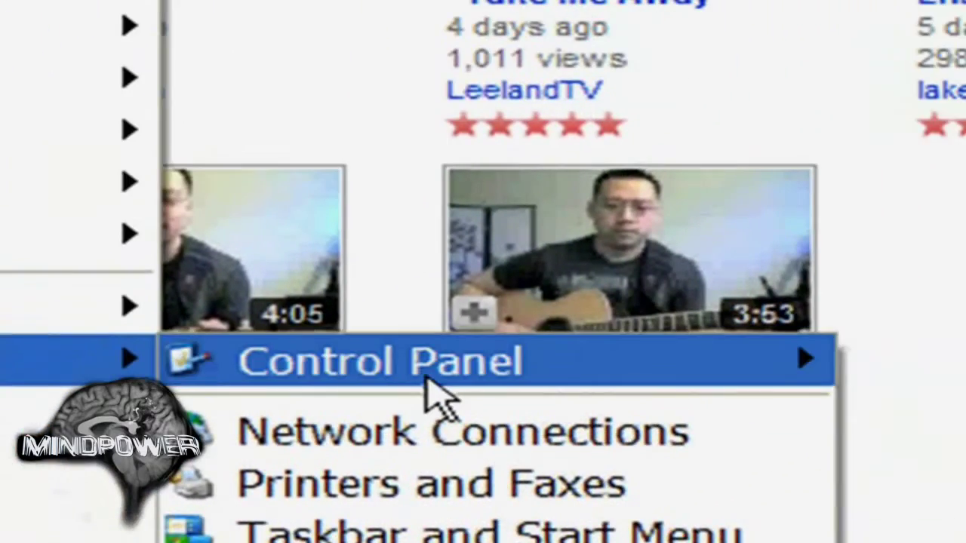
pyautogui.moveTo(431, 385)
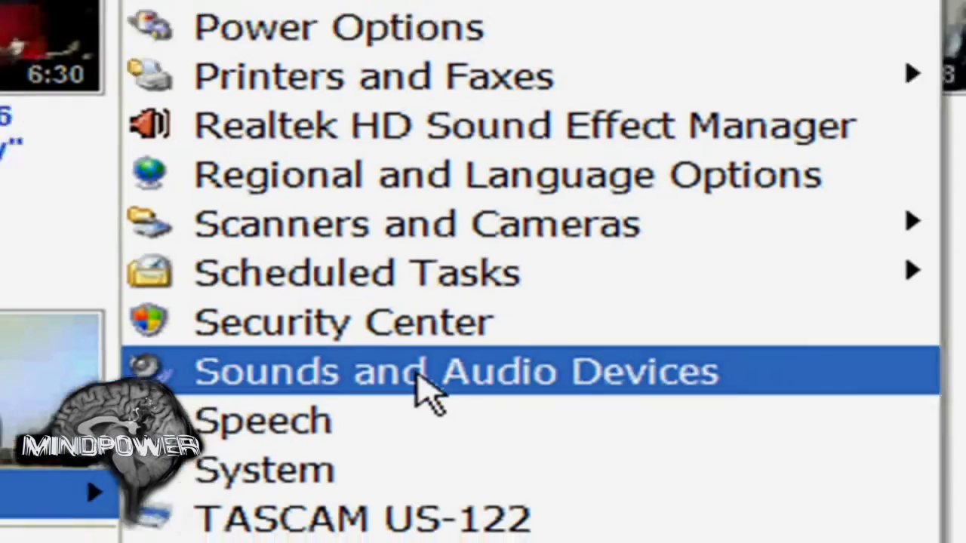
pyautogui.click(427, 393)
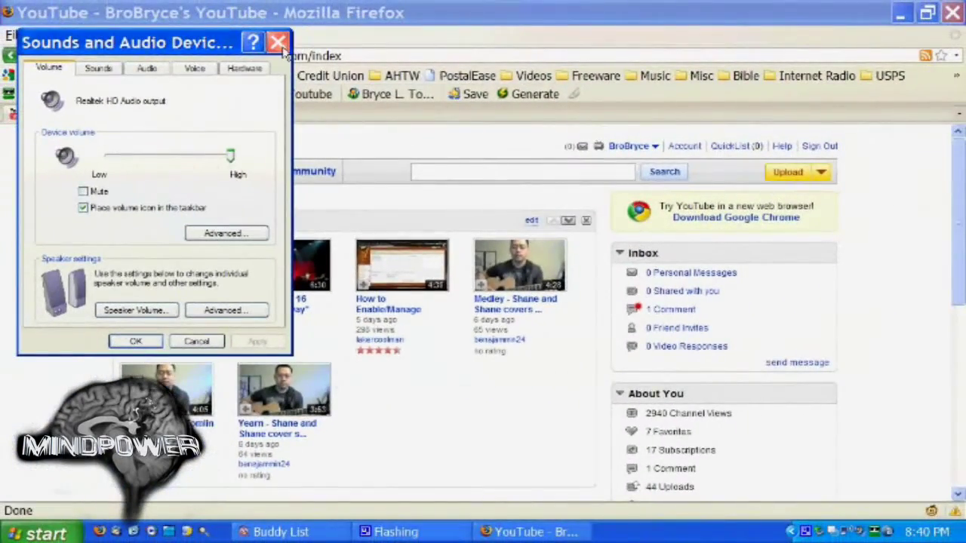
pyautogui.click(278, 43)
# - Open Control Panel through the right-click menu on the Start menu's Control Panel entry
pyautogui.click(38, 534)
pyautogui.moveTo(38, 408)
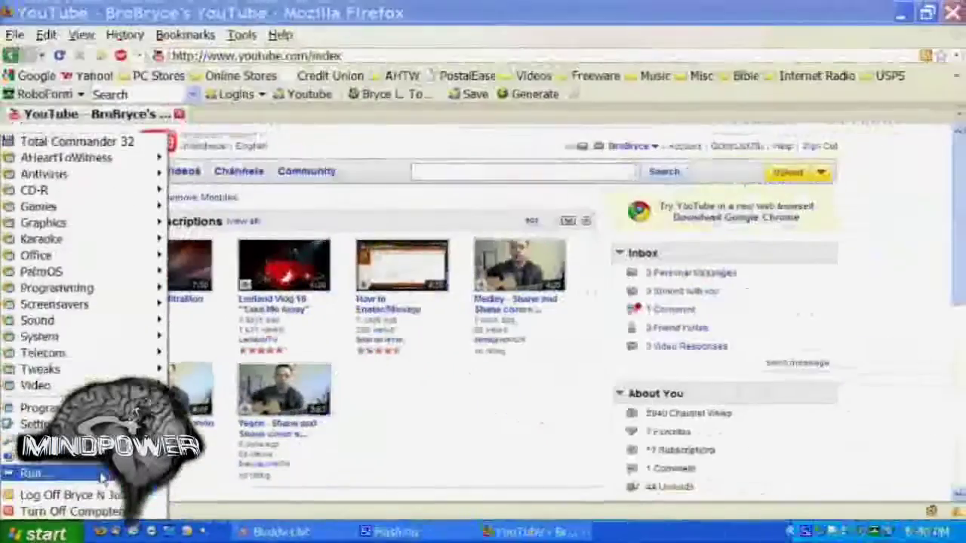
pyautogui.moveTo(34, 424)
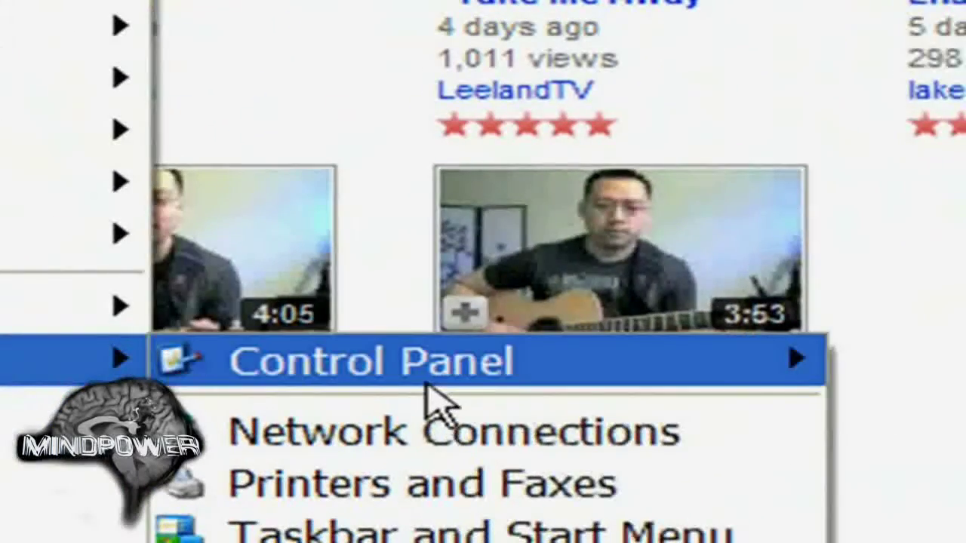
pyautogui.rightClick(236, 427)
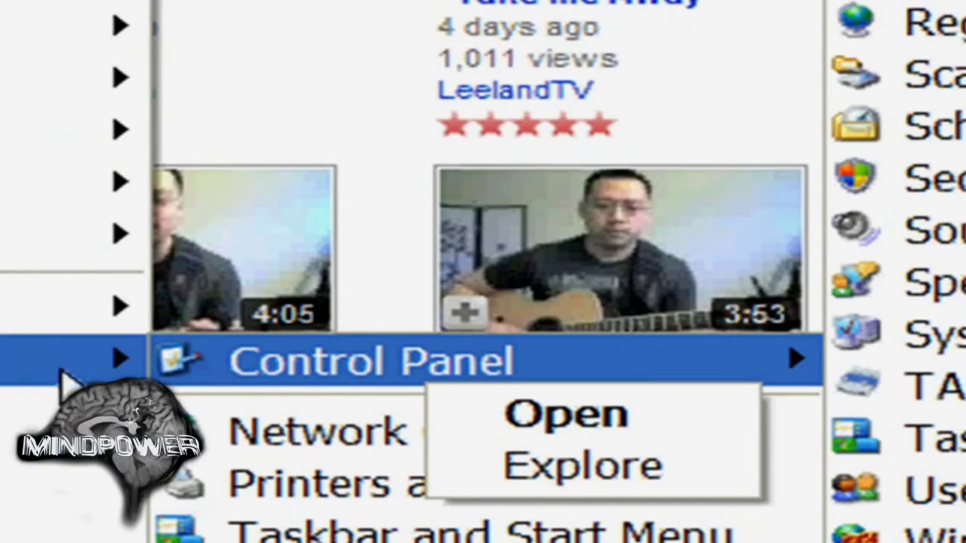
pyautogui.click(645, 414)
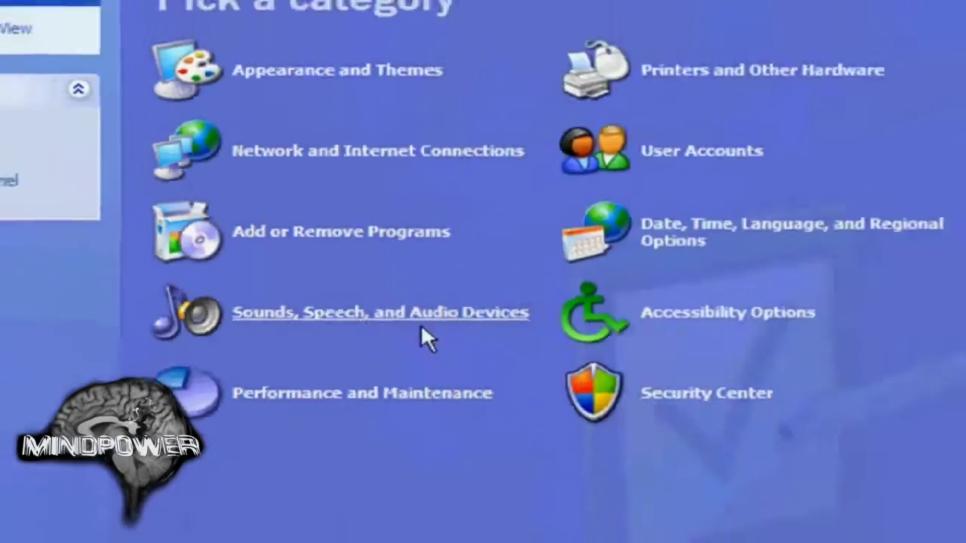
# - Open Sounds and Audio Devices from the Sounds, Speech, and Audio Devices category, close it, and go back
pyautogui.click(431, 327)
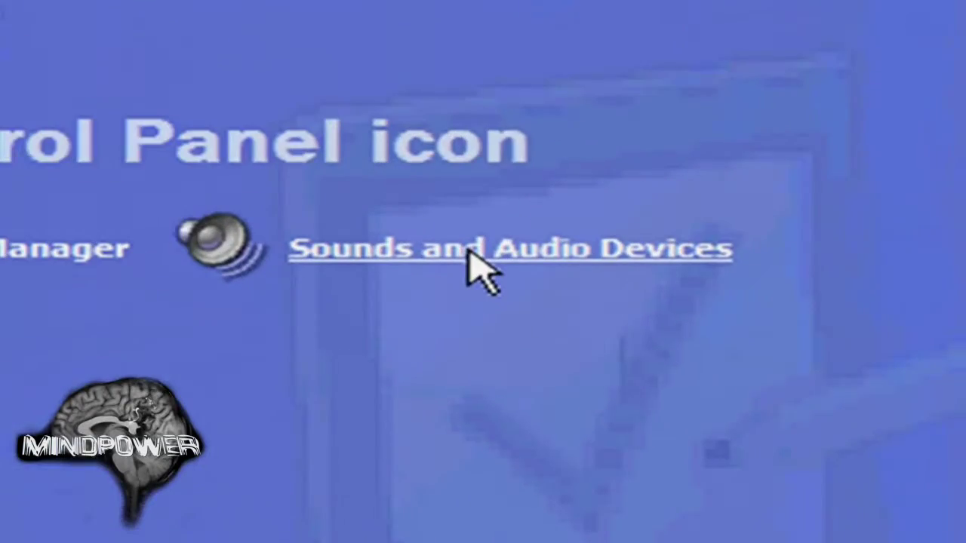
pyautogui.click(479, 268)
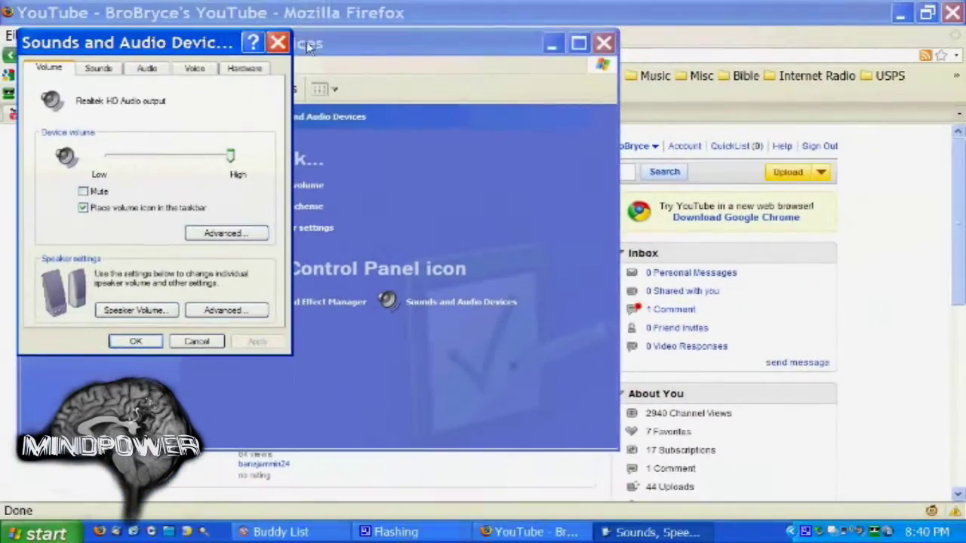
pyautogui.click(277, 42)
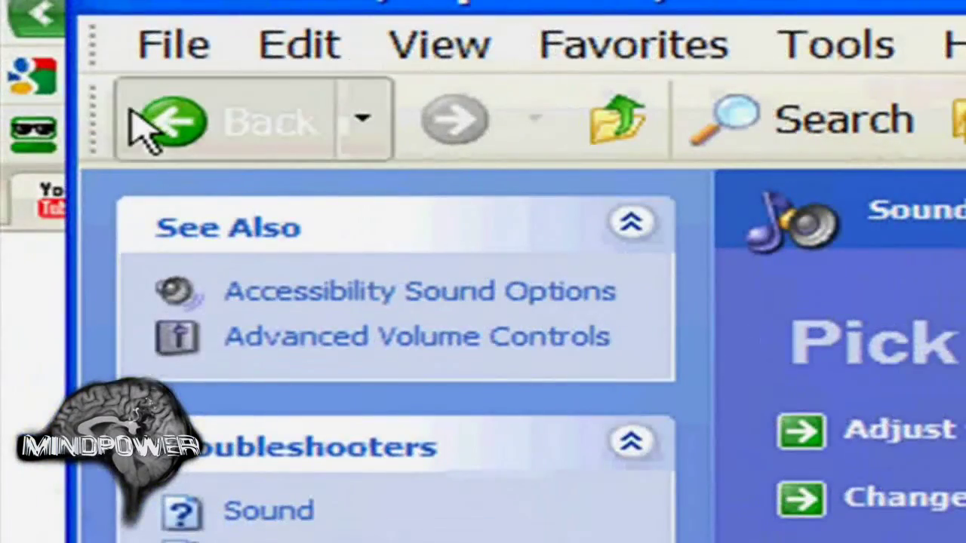
pyautogui.click(151, 125)
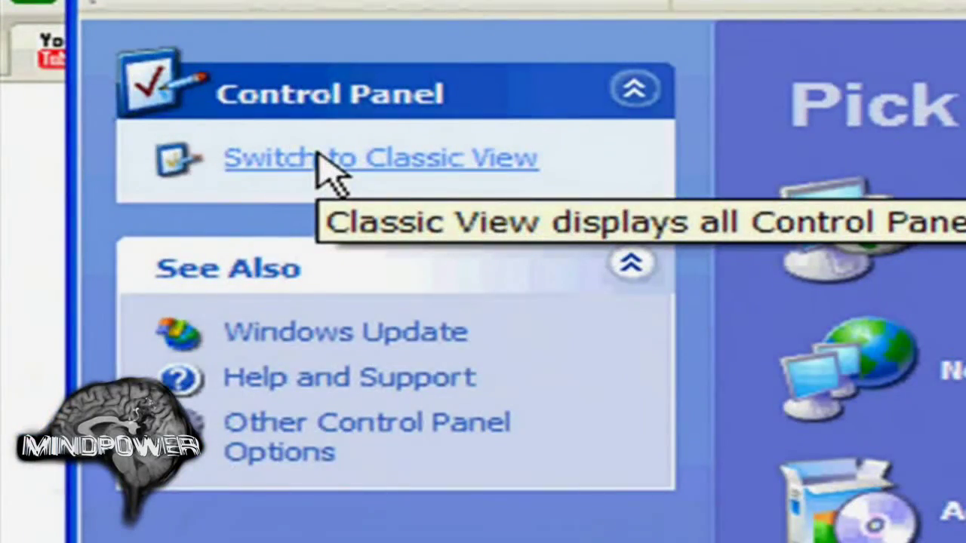
# - Switch Control Panel to Classic View and reopen Sounds and Audio Devices from its icon
pyautogui.click(324, 160)
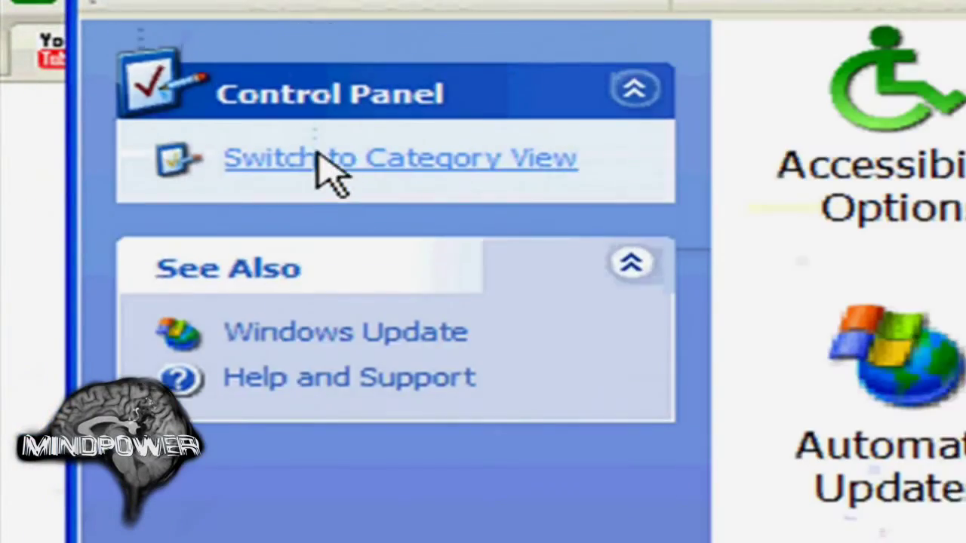
pyautogui.scroll(-3, 355, 145)
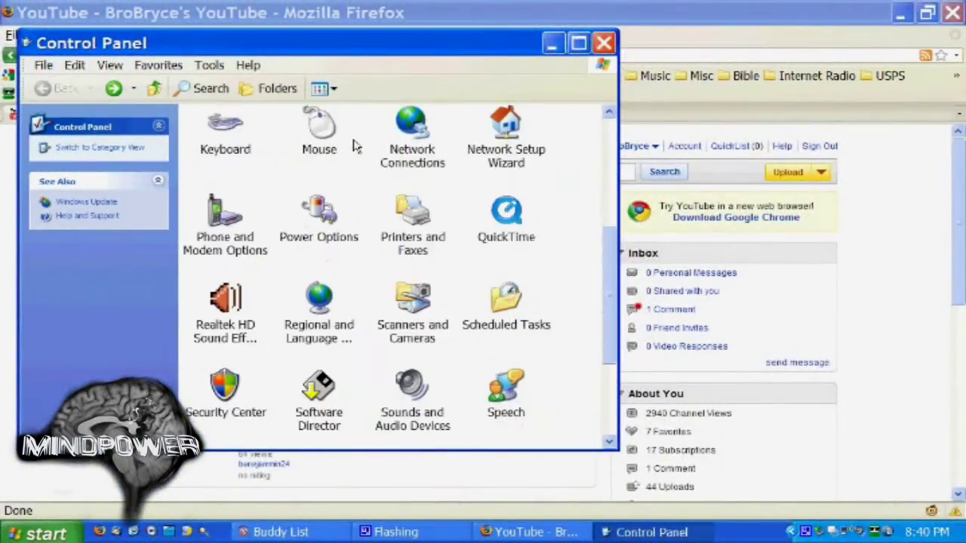
pyautogui.scroll(3, 371, 327)
pyautogui.scroll(-5, 379, 295)
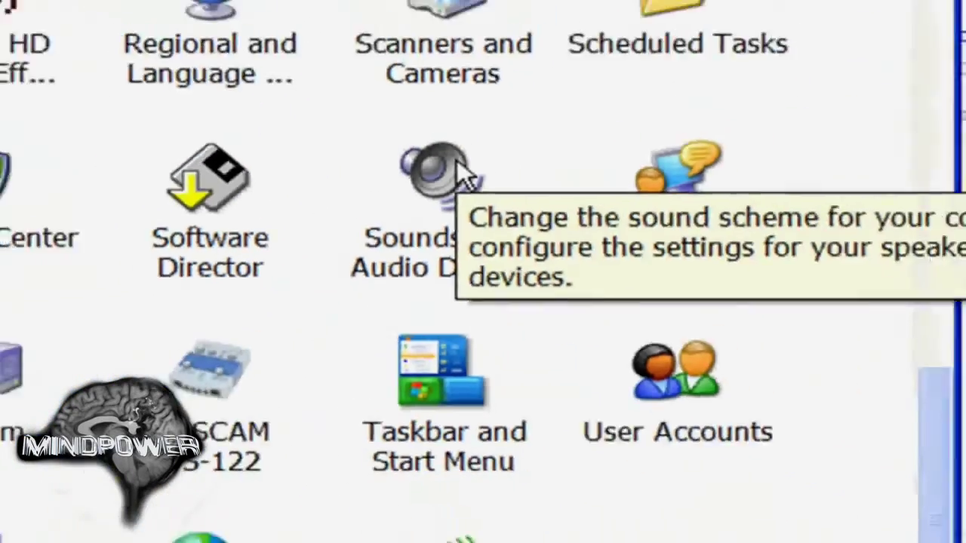
pyautogui.doubleClick(490, 139)
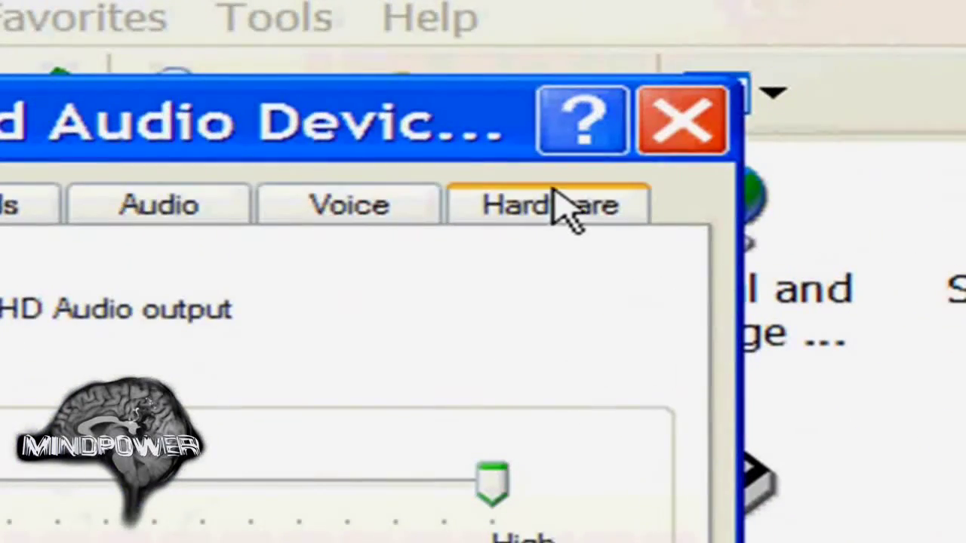
# - Review the installed codecs in Video Codecs properties on the Hardware tab, then close both dialogs
pyautogui.click(557, 205)
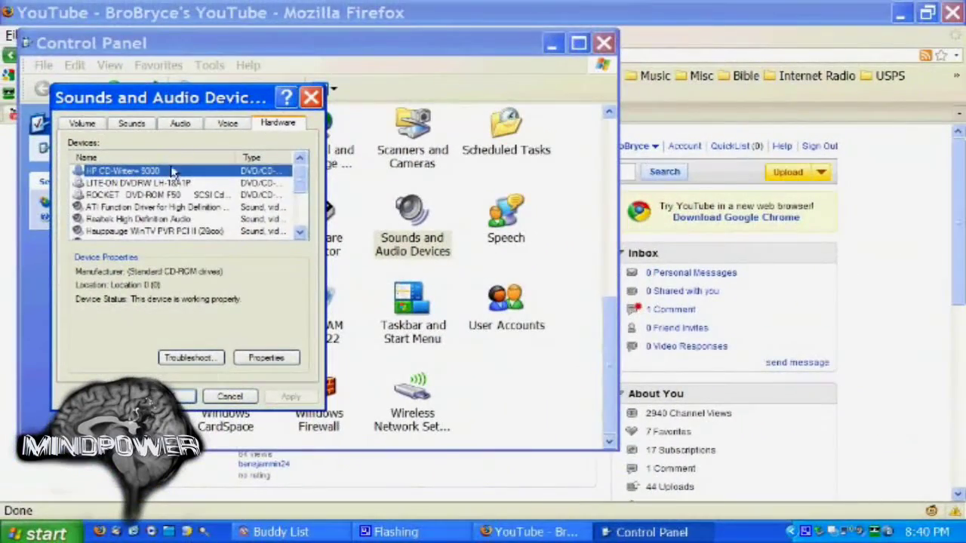
pyautogui.scroll(-2, 136, 198)
pyautogui.scroll(-2, 136, 198)
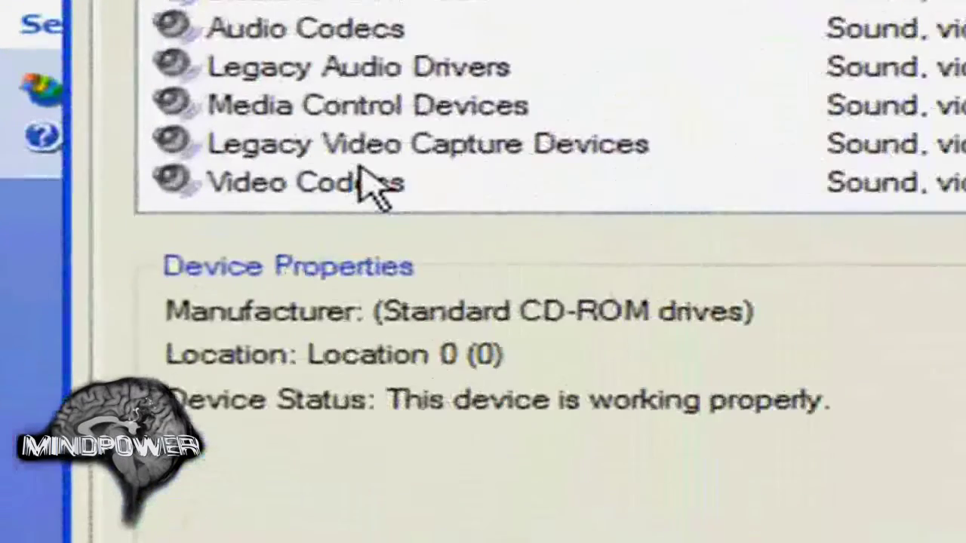
pyautogui.click(370, 183)
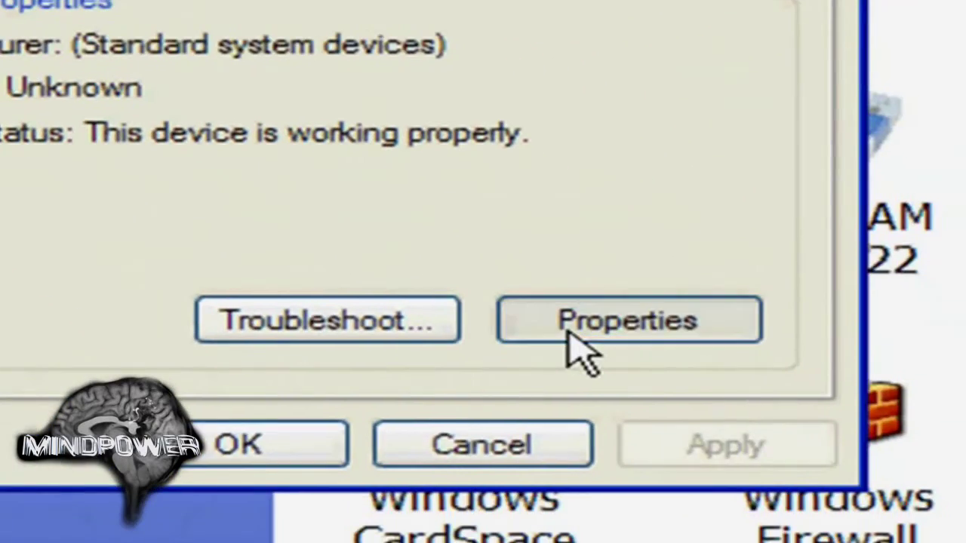
pyautogui.click(571, 338)
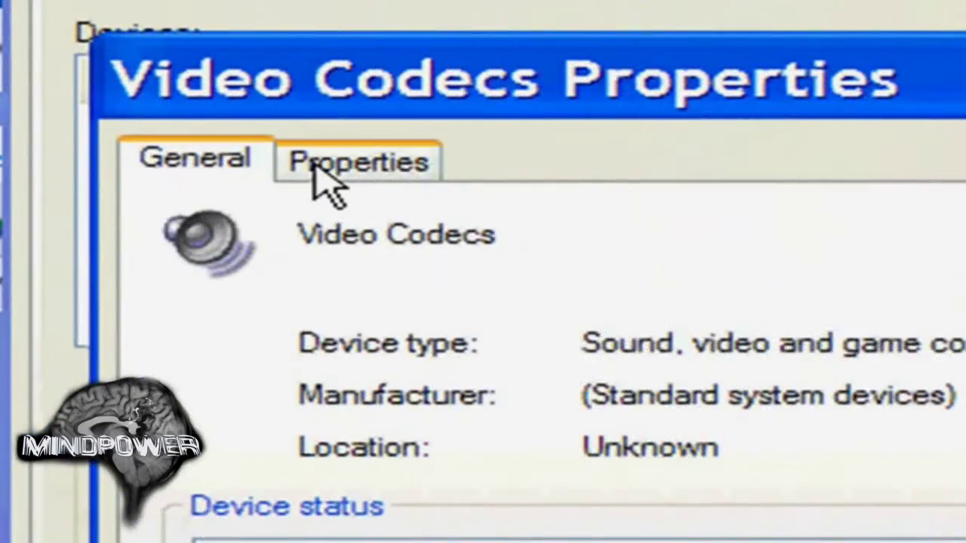
pyautogui.click(139, 182)
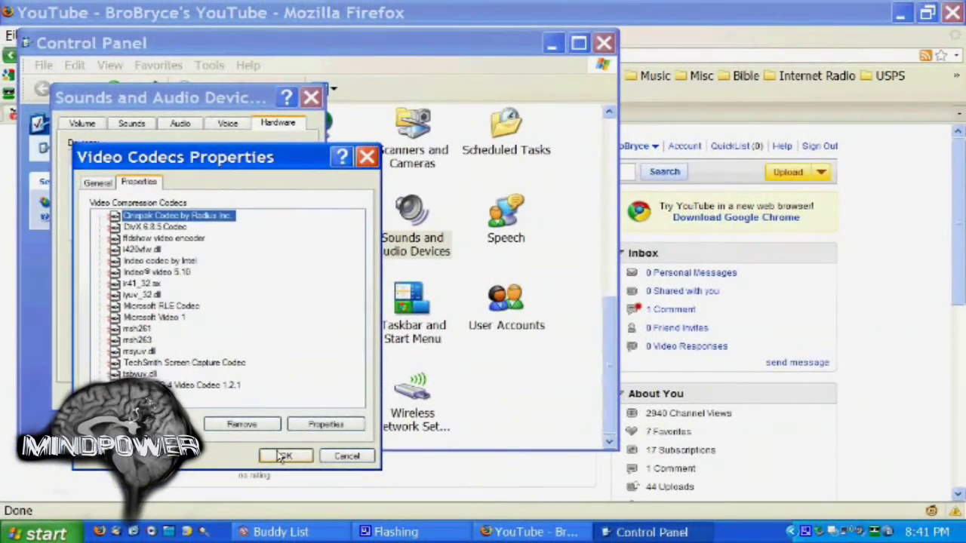
pyautogui.click(283, 457)
pyautogui.click(230, 397)
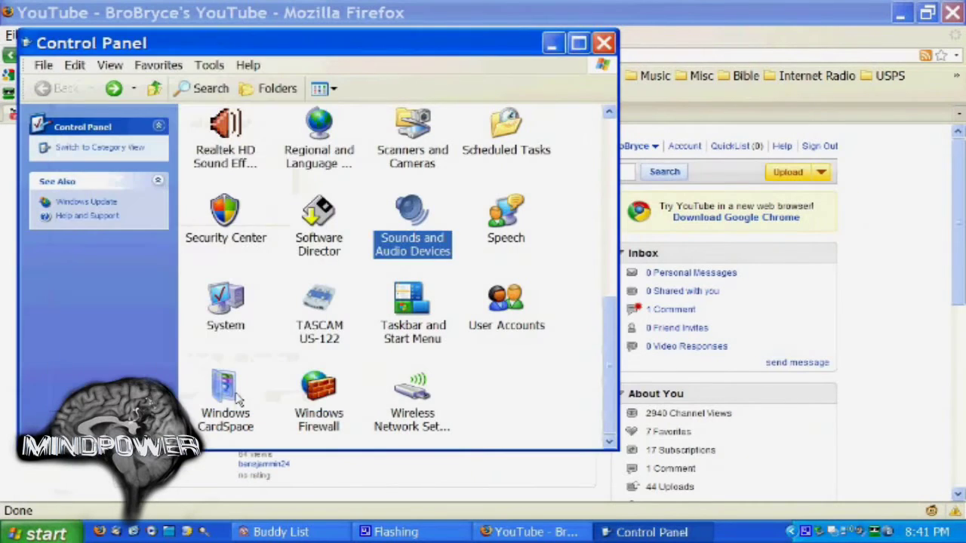
pyautogui.click(604, 43)
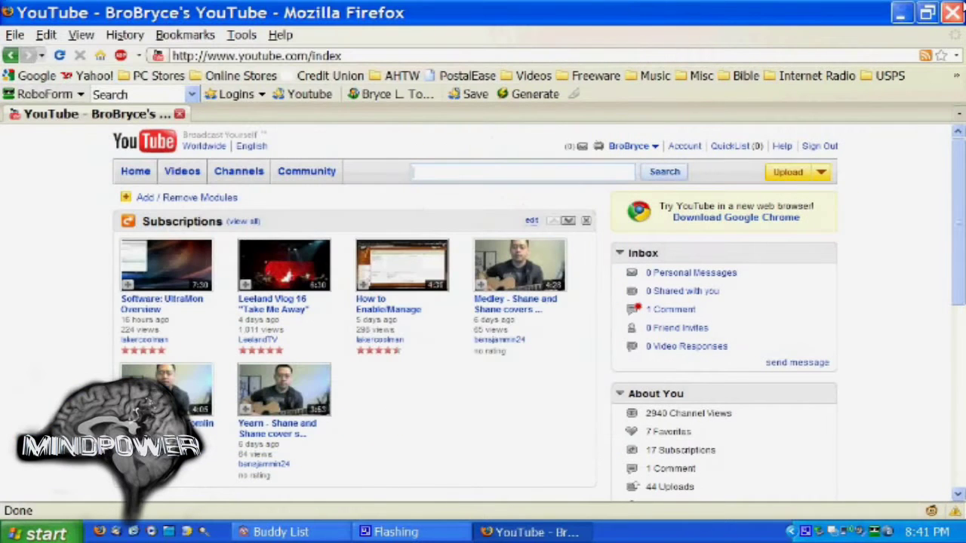
pyautogui.click(953, 12)
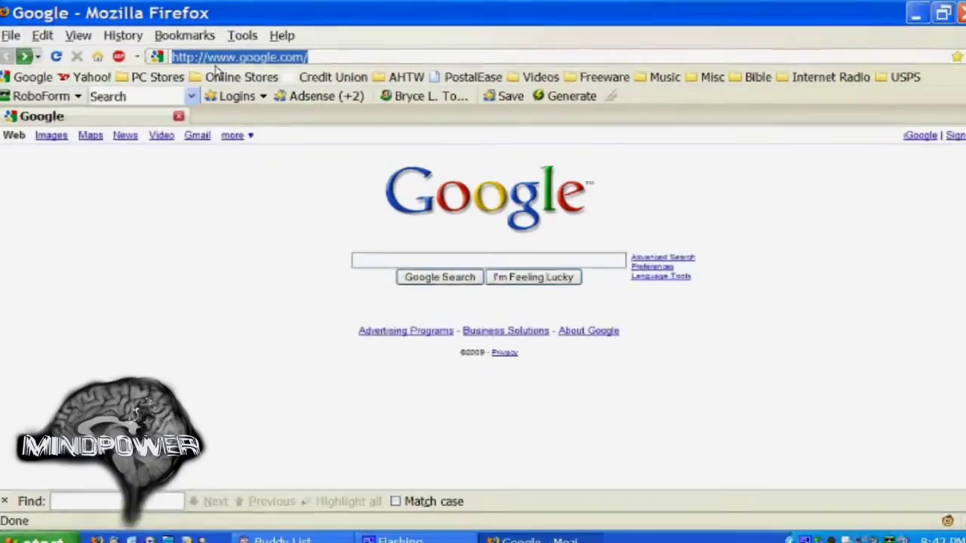
pyautogui.write('http;')
pyautogui.press('BackSpace')
pyautogui.write('://')
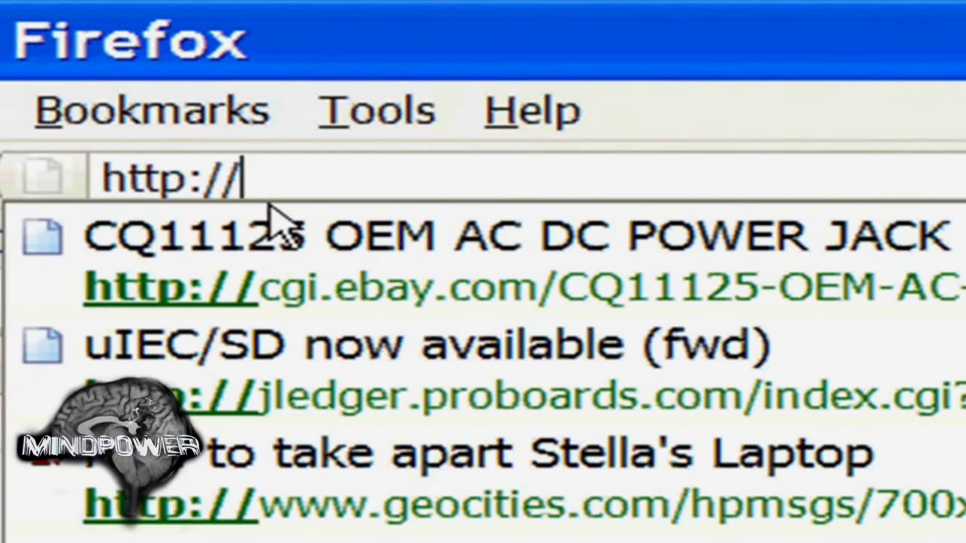
pyautogui.write('www.ahearttowitness.com')
pyautogui.press('Return')
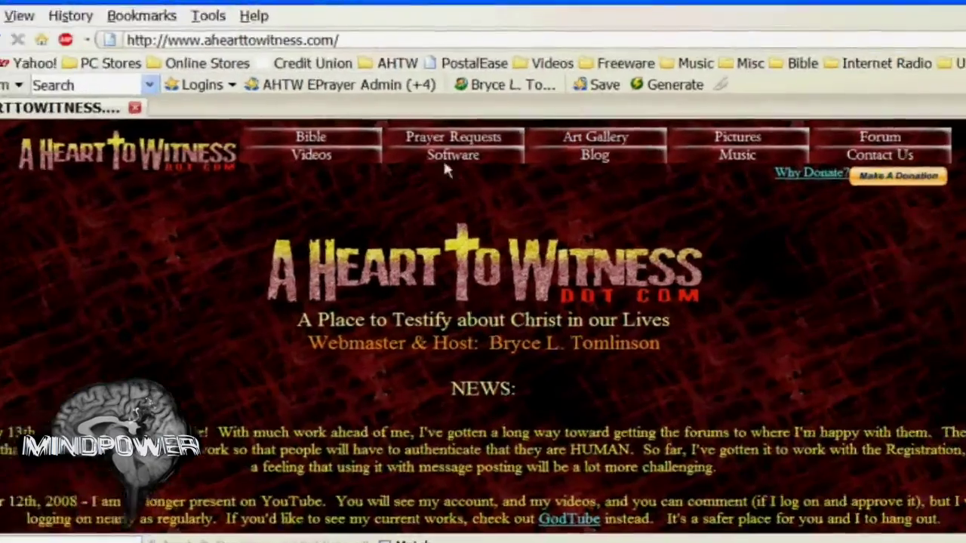
# - Go to the site's Free Software page and jump to its Video category listing Auto Gordian Knot
pyautogui.click(447, 157)
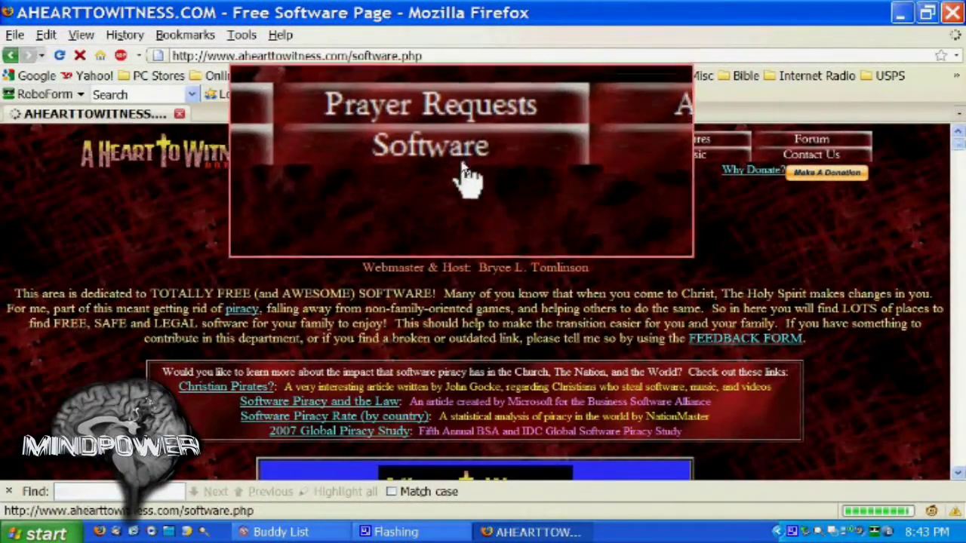
pyautogui.scroll(-4, 345, 198)
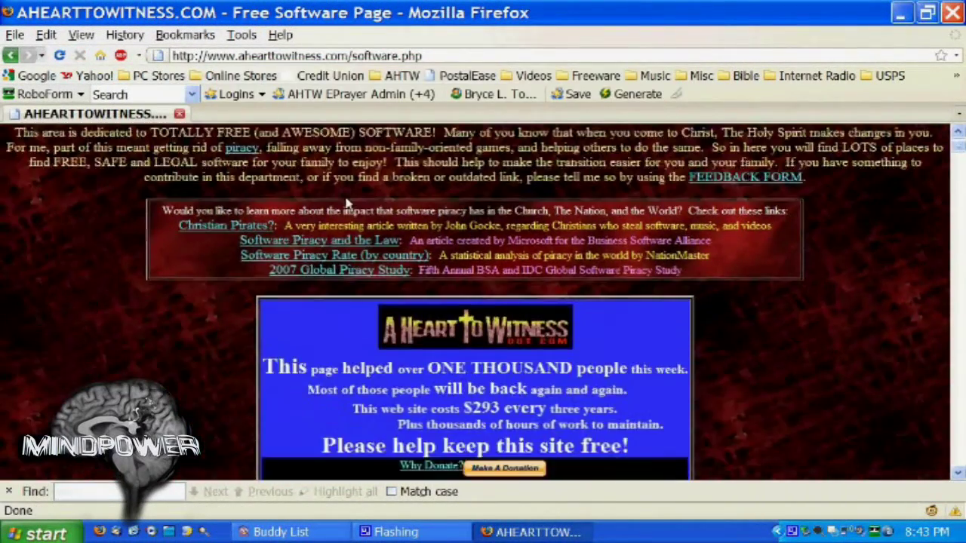
pyautogui.scroll(-10, 346, 202)
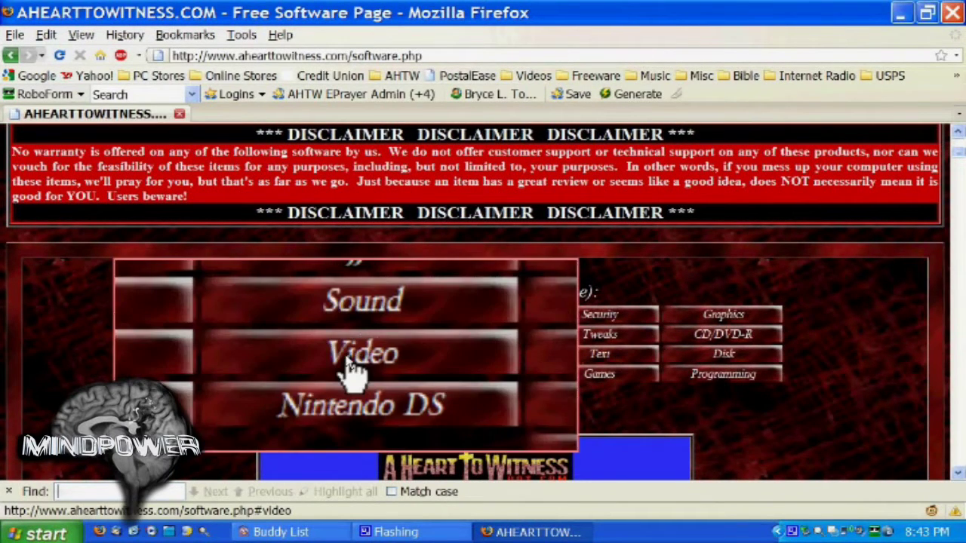
pyautogui.click(362, 370)
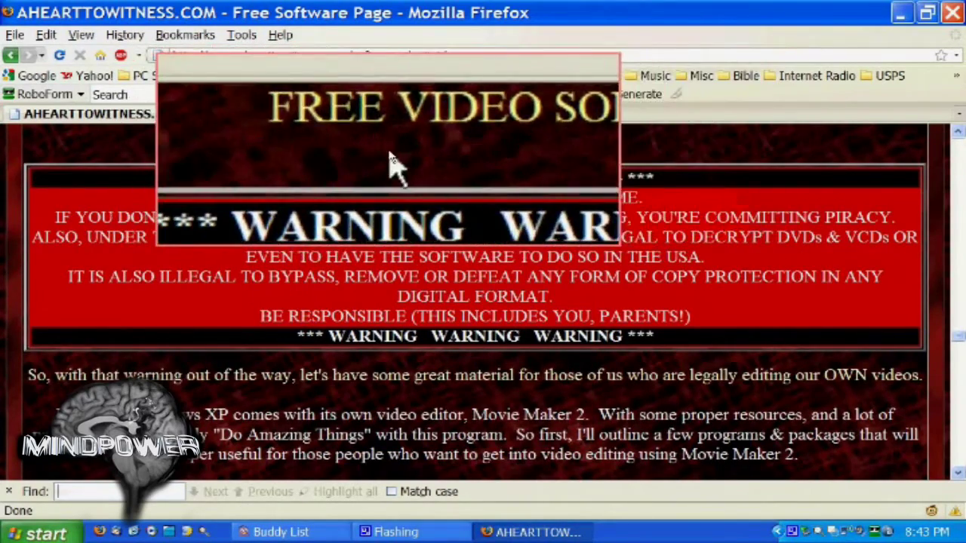
pyautogui.scroll(-5, 298, 205)
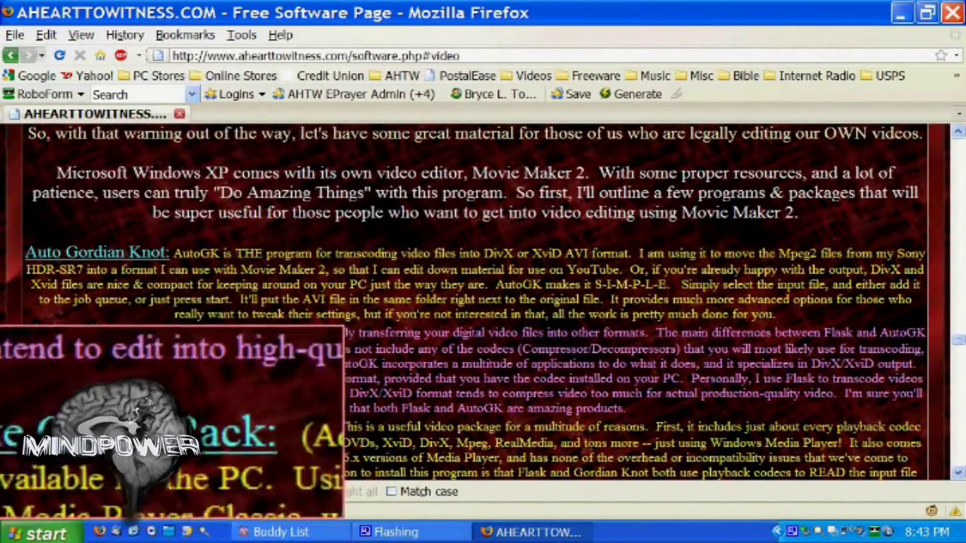
# - Open the K-Lite Codec Pack download page on codecguide.com in a new tab, scroll it, then close that tab
pyautogui.click(41, 426)
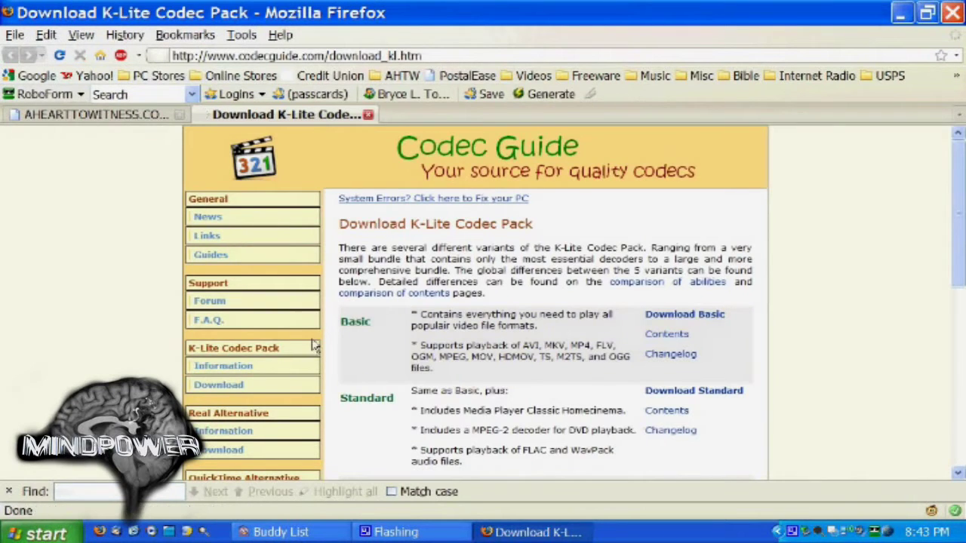
pyautogui.scroll(-10, 369, 346)
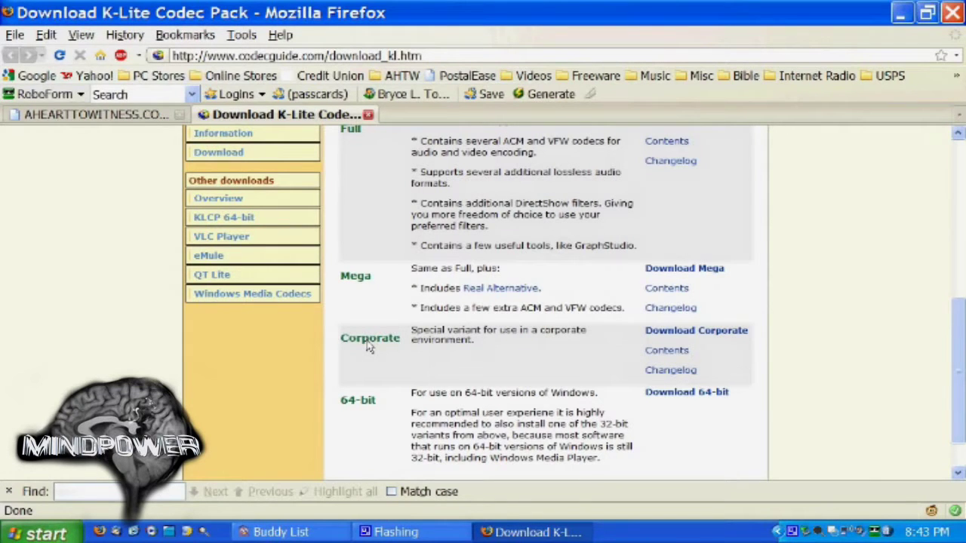
pyautogui.click(369, 116)
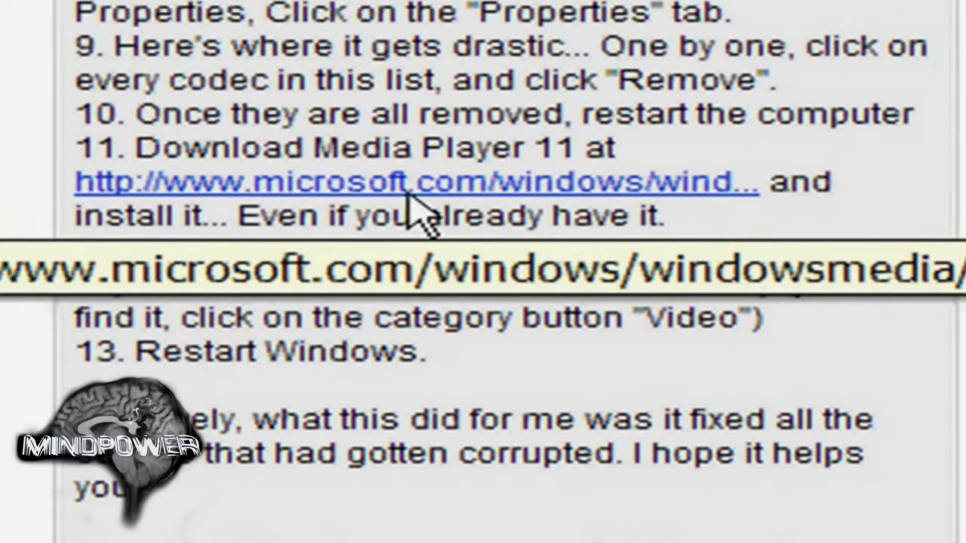
# - Follow the forum post's microsoft.com link to the Windows Media Player 11 page
pyautogui.click(408, 194)
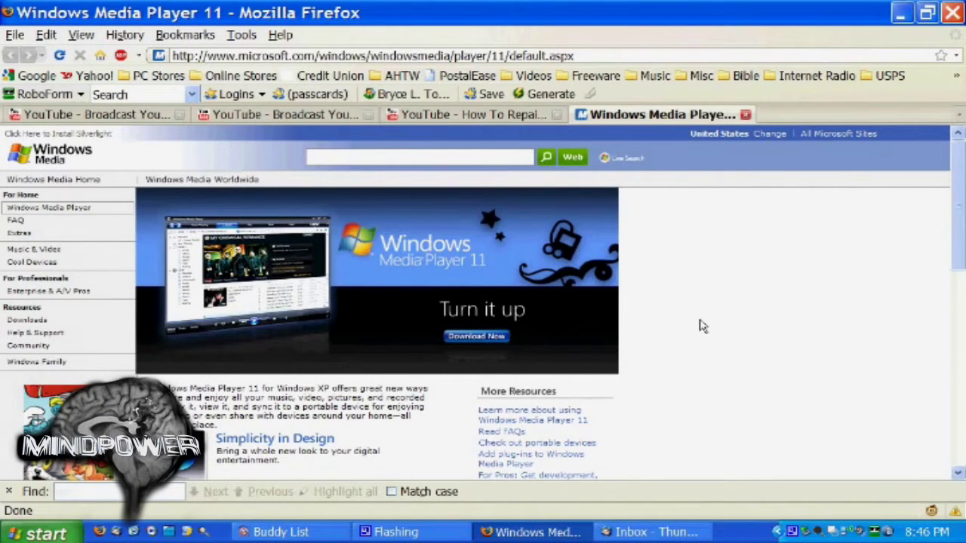
pyautogui.scroll(-3, 701, 326)
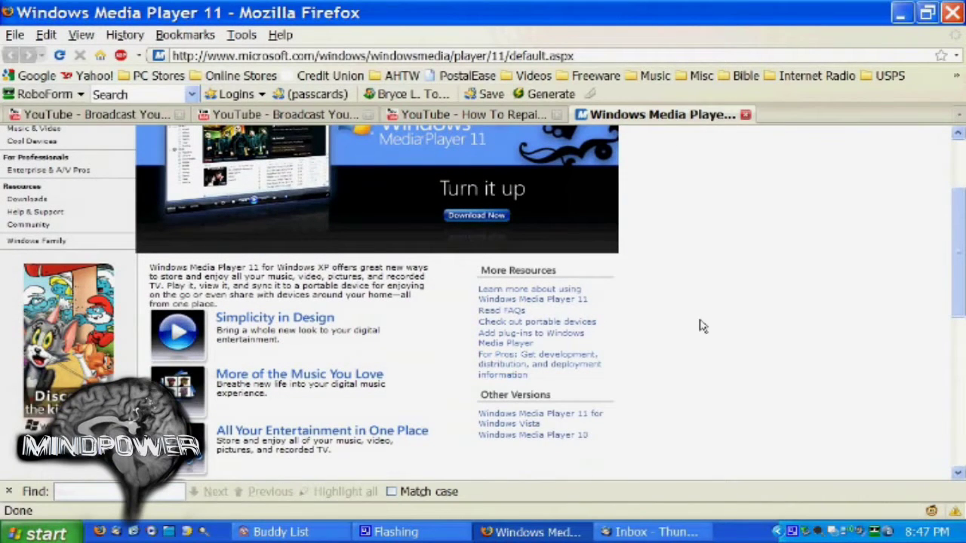
pyautogui.scroll(-4, 699, 326)
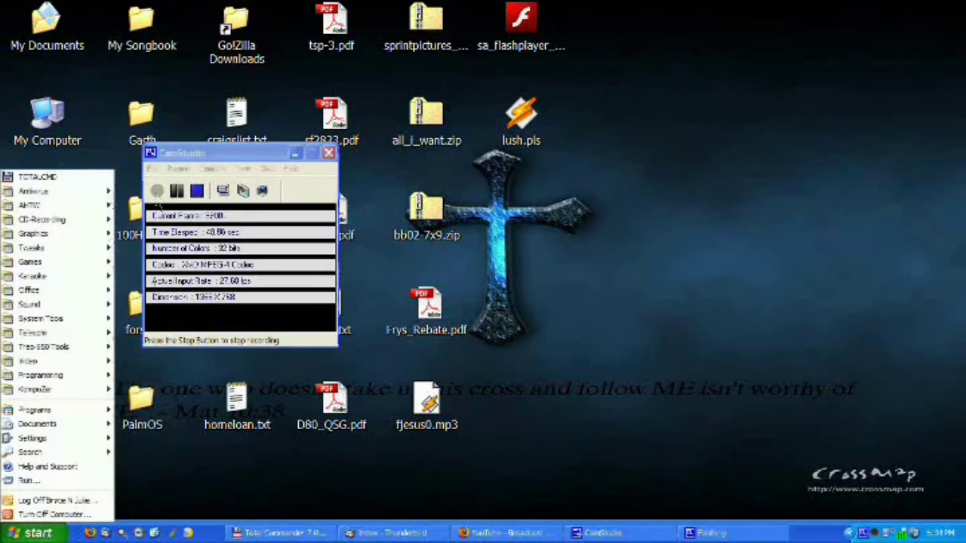
# - Launch regedit from the Run box and maximize the Registry Editor window
pyautogui.click(63, 483)
pyautogui.write('re')
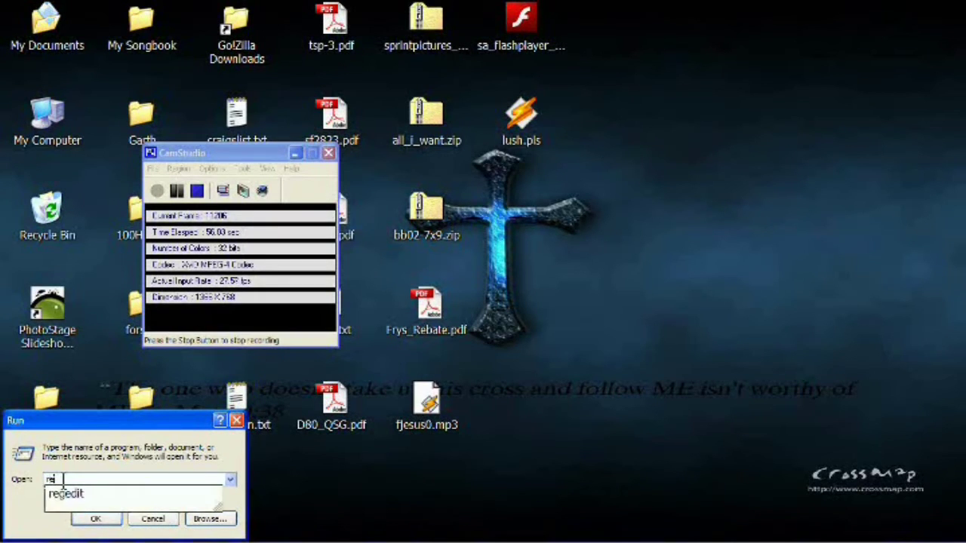
pyautogui.write('ge')
pyautogui.click(65, 494)
pyautogui.press('Return')
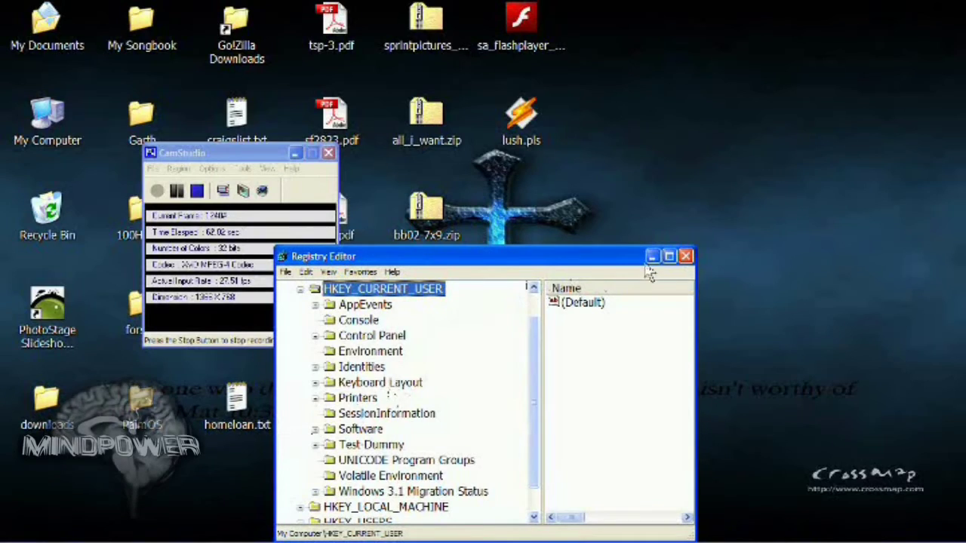
pyautogui.click(668, 257)
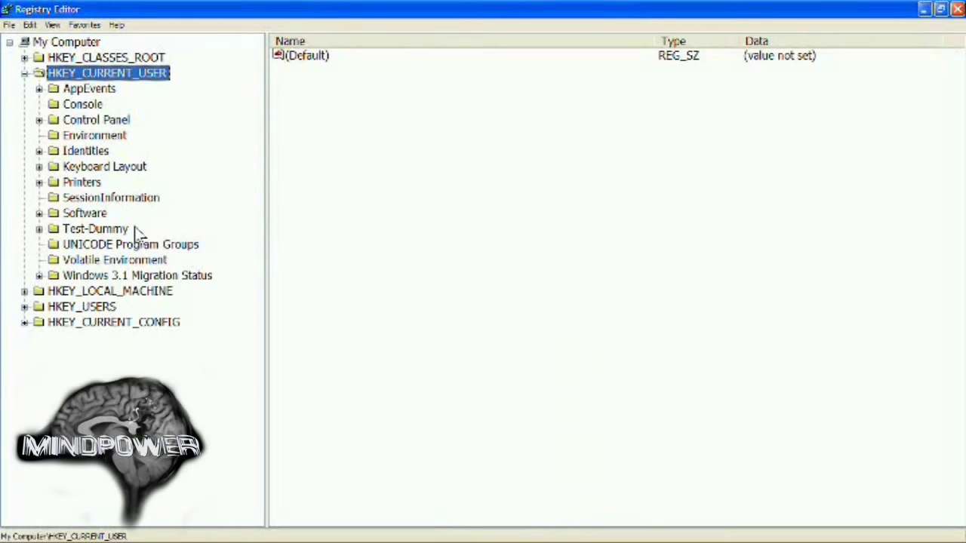
# - Navigate to HKEY_CURRENT_USER\Software\Microsoft\MM20\Recent Document List to show its values
pyautogui.click(24, 73)
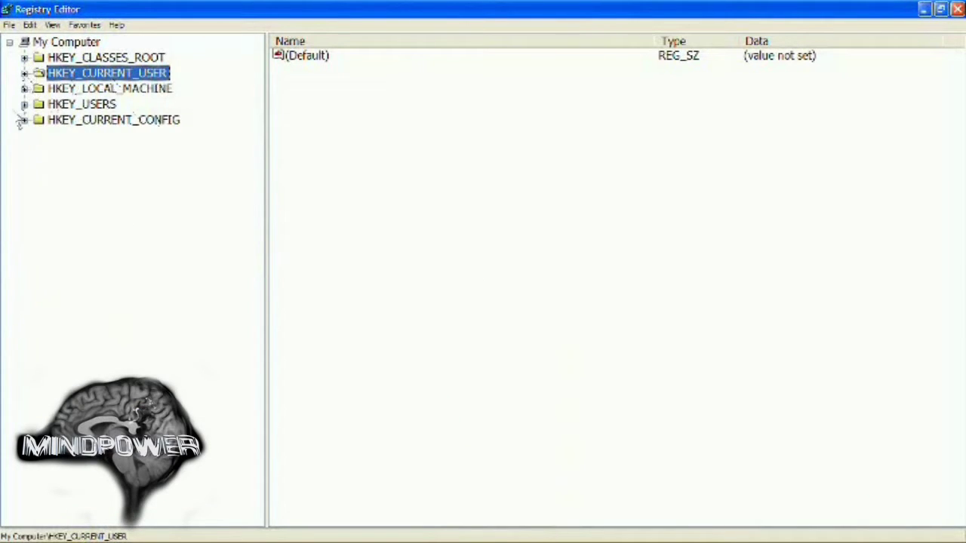
pyautogui.click(24, 72)
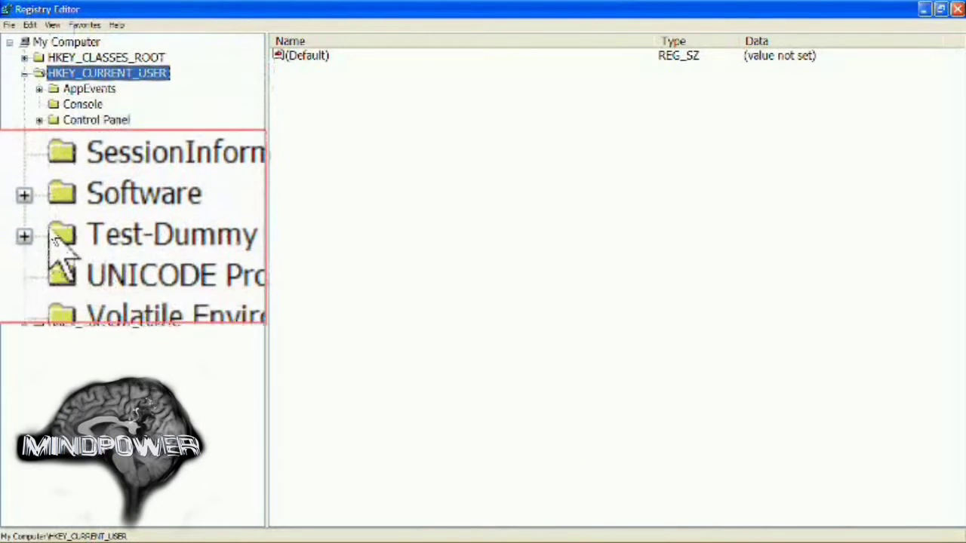
pyautogui.click(38, 218)
pyautogui.scroll(-3, 76, 237)
pyautogui.scroll(-20, 151, 295)
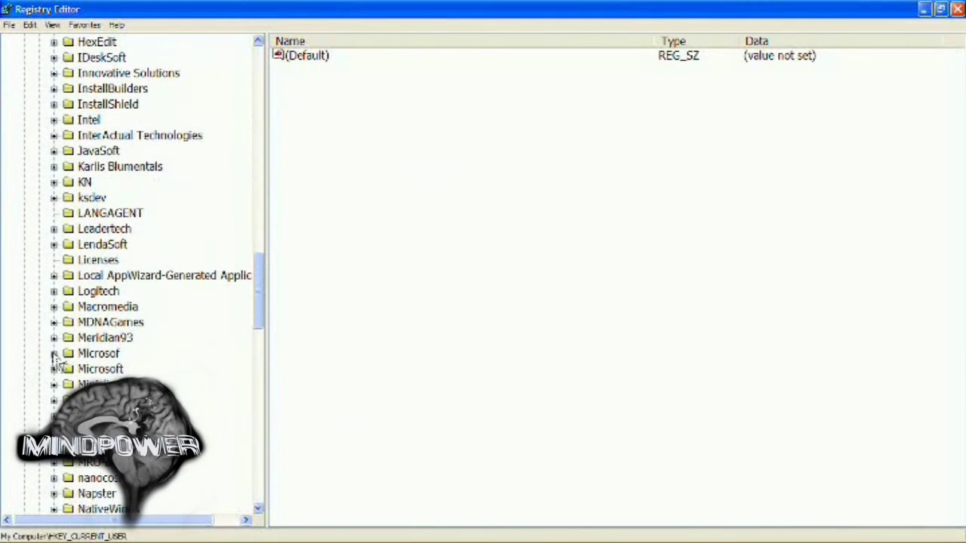
pyautogui.click(54, 369)
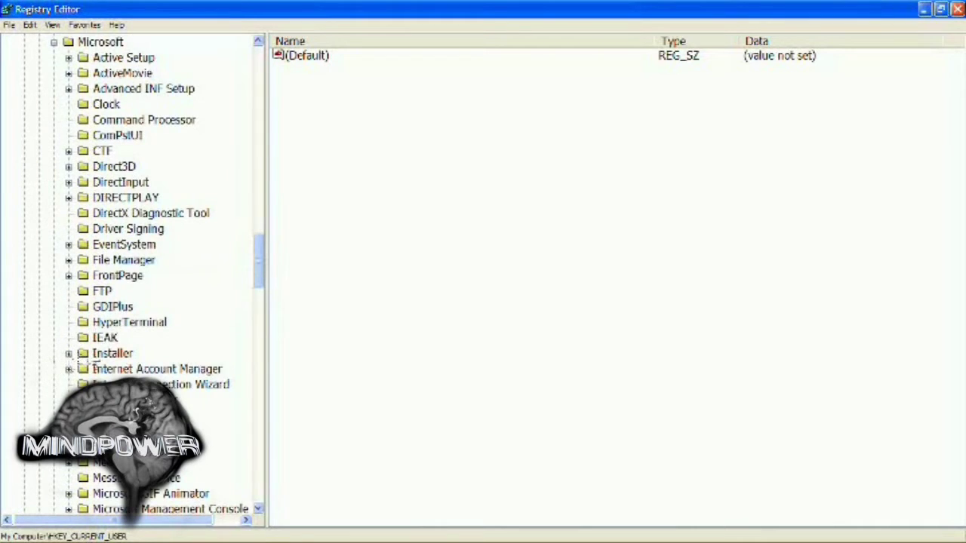
pyautogui.scroll(-1, 97, 335)
pyautogui.scroll(-4, 98, 335)
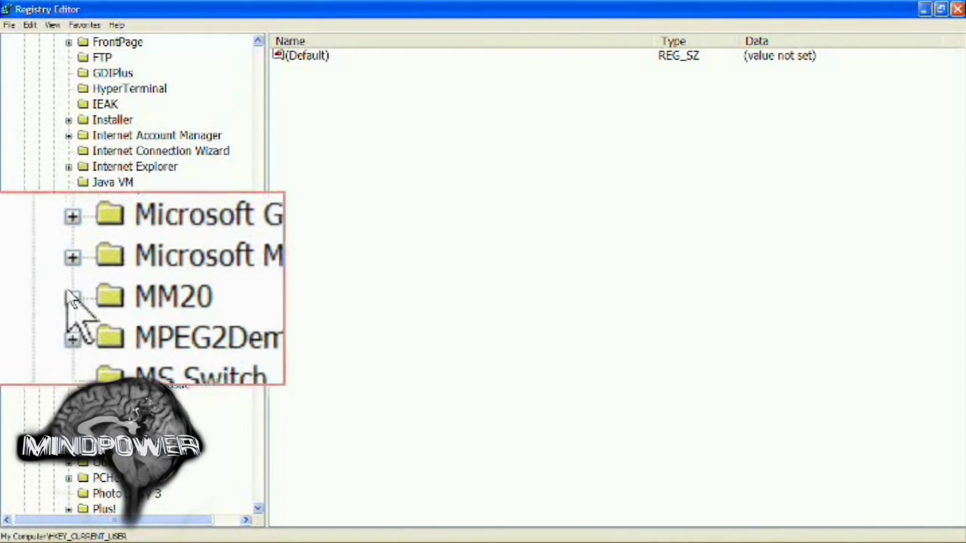
pyautogui.click(69, 398)
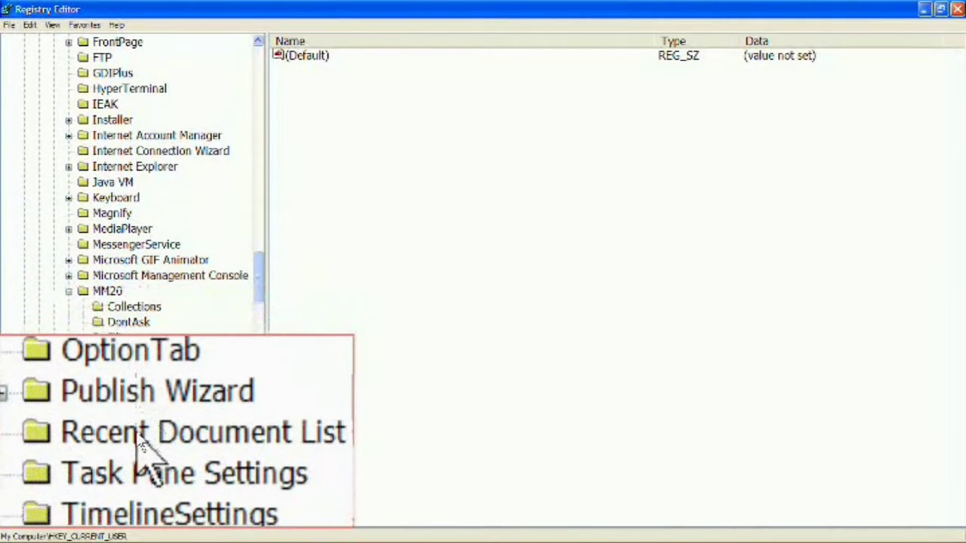
pyautogui.click(139, 431)
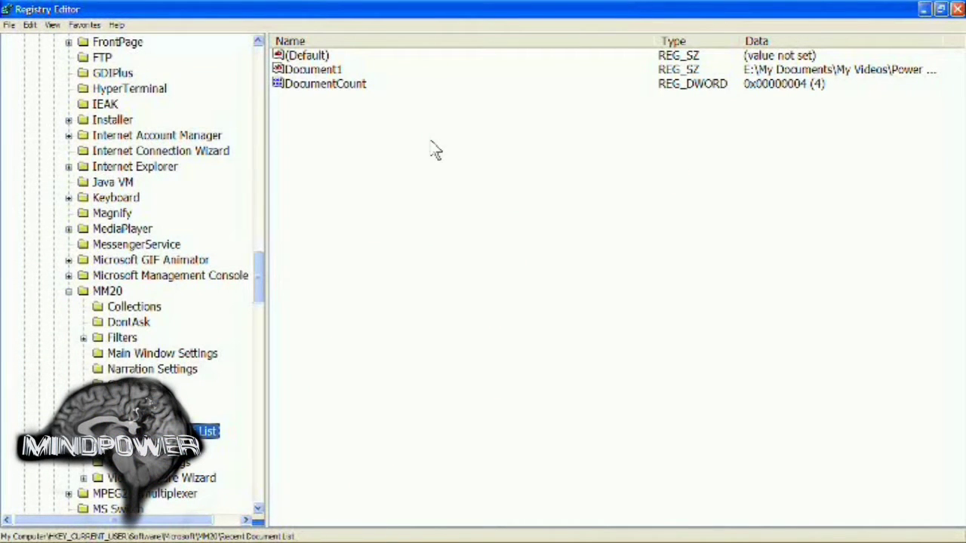
# - Delete the Document1 and DocumentCount values, confirming each, then close Registry Editor
pyautogui.click(332, 75)
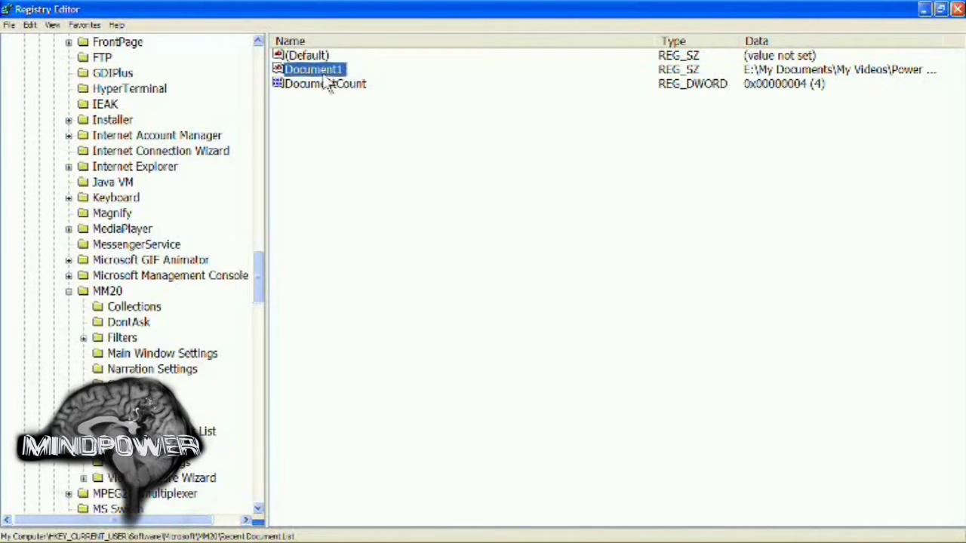
pyautogui.press('Delete')
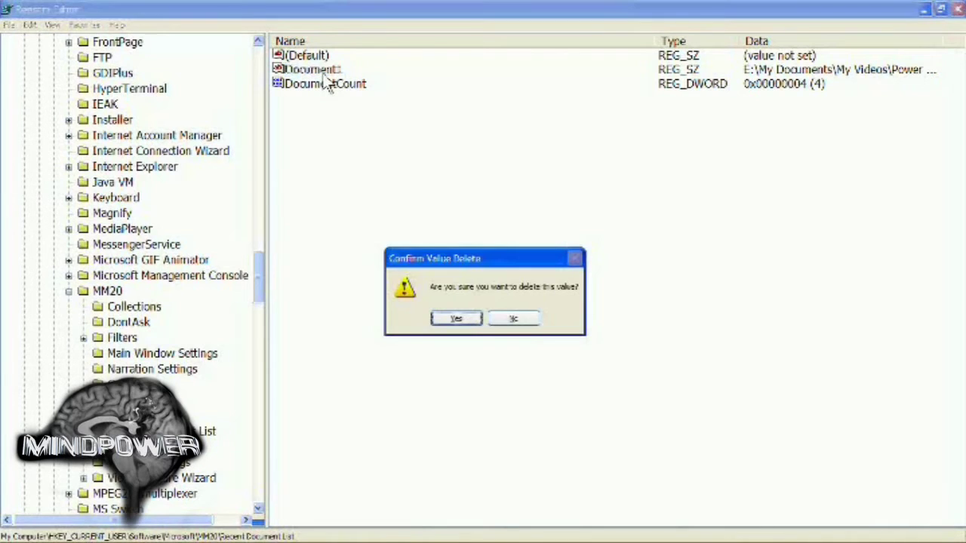
pyautogui.click(447, 317)
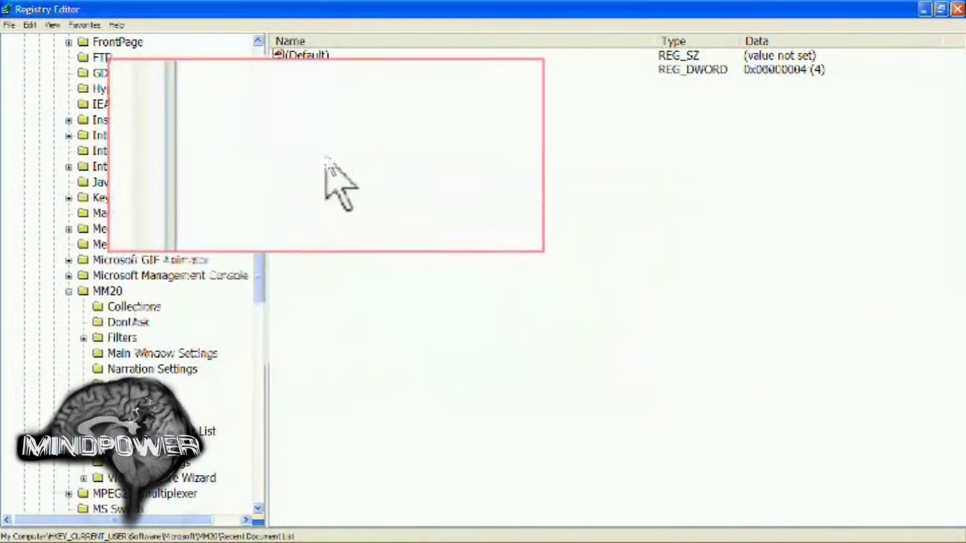
pyautogui.click(321, 70)
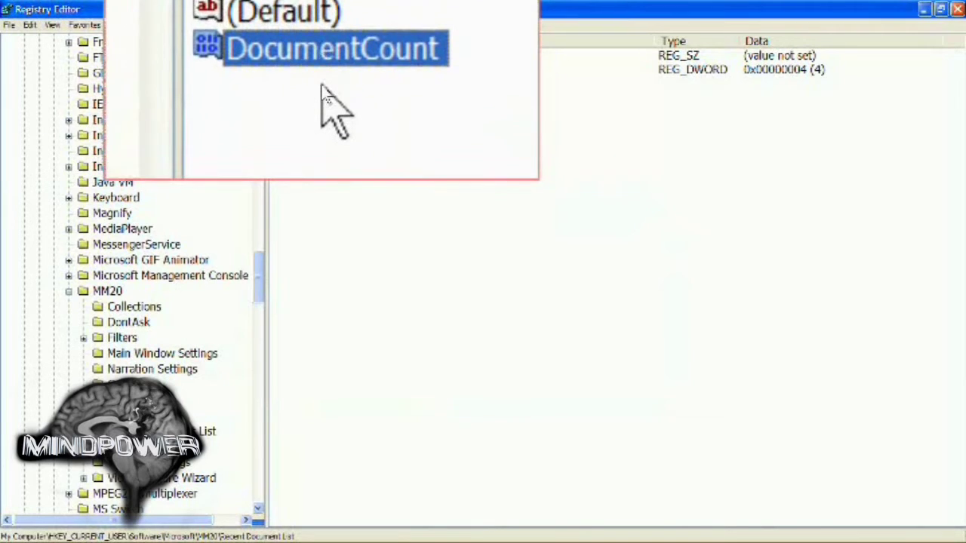
pyautogui.press('Delete')
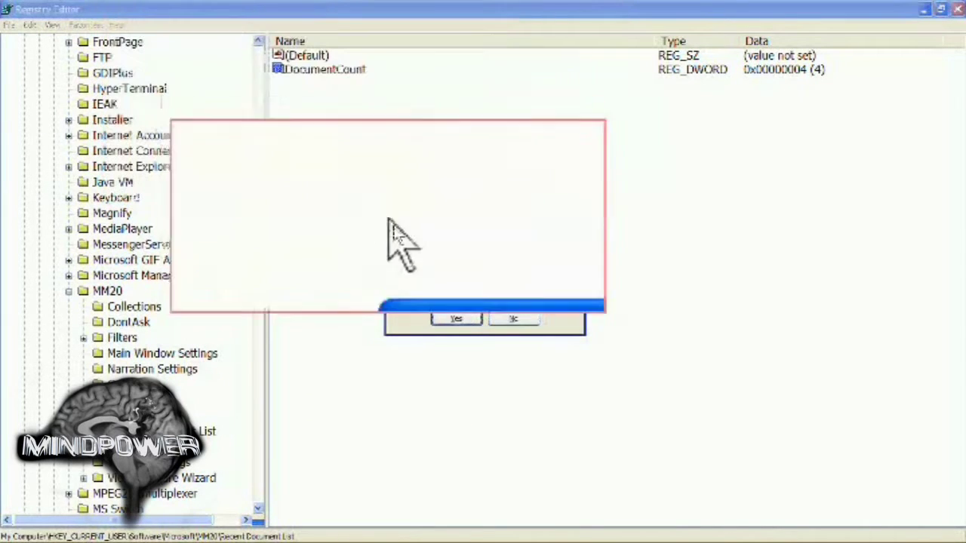
pyautogui.click(477, 319)
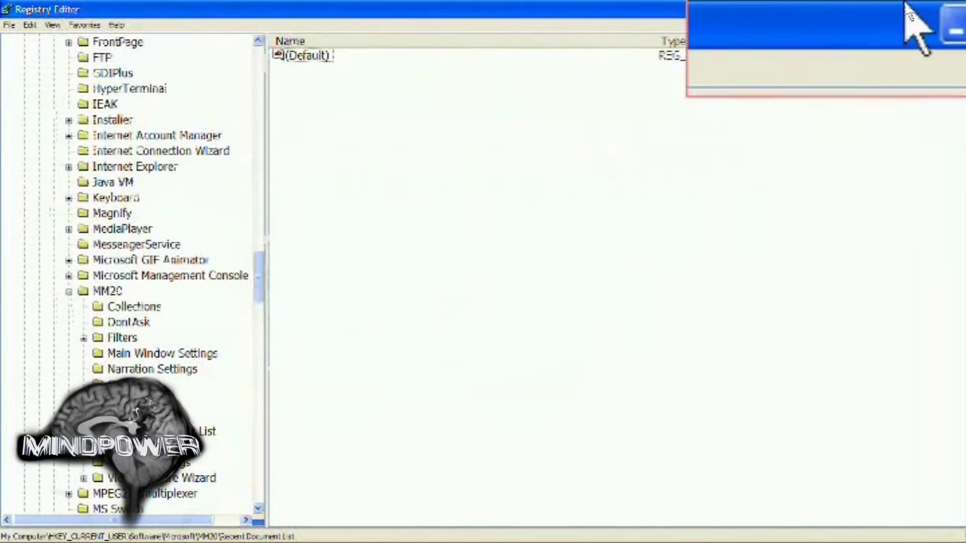
pyautogui.click(955, 9)
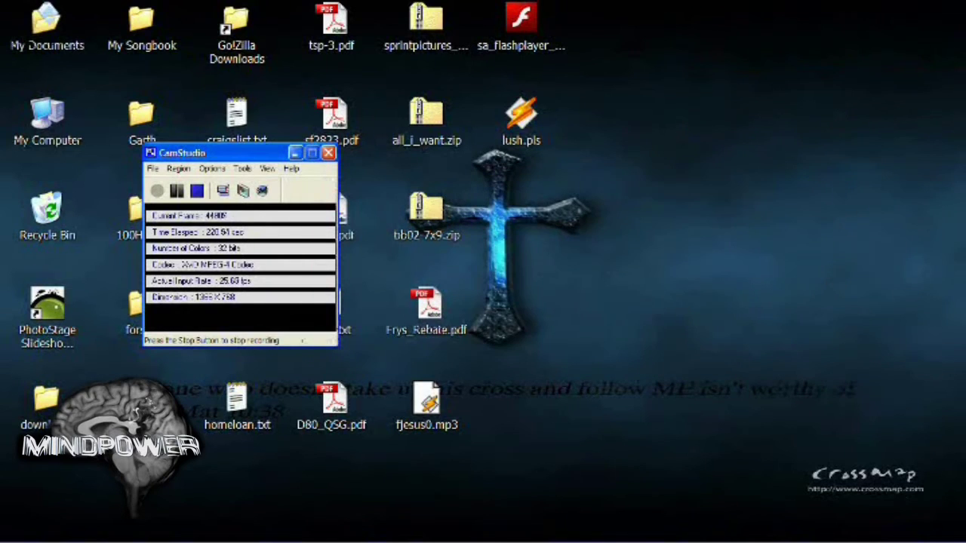
# - Launch Windows Movie Maker from Start > Programs > Video, loading the HowToInstallSP2 project
pyautogui.moveTo(475, 529)
pyautogui.click(34, 532)
pyautogui.moveTo(34, 410)
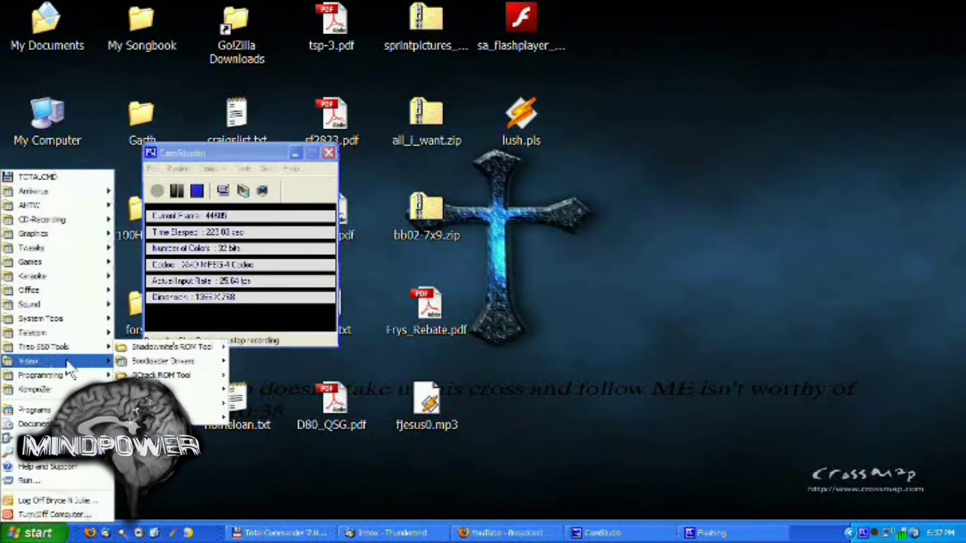
pyautogui.moveTo(67, 364)
pyautogui.click(198, 65)
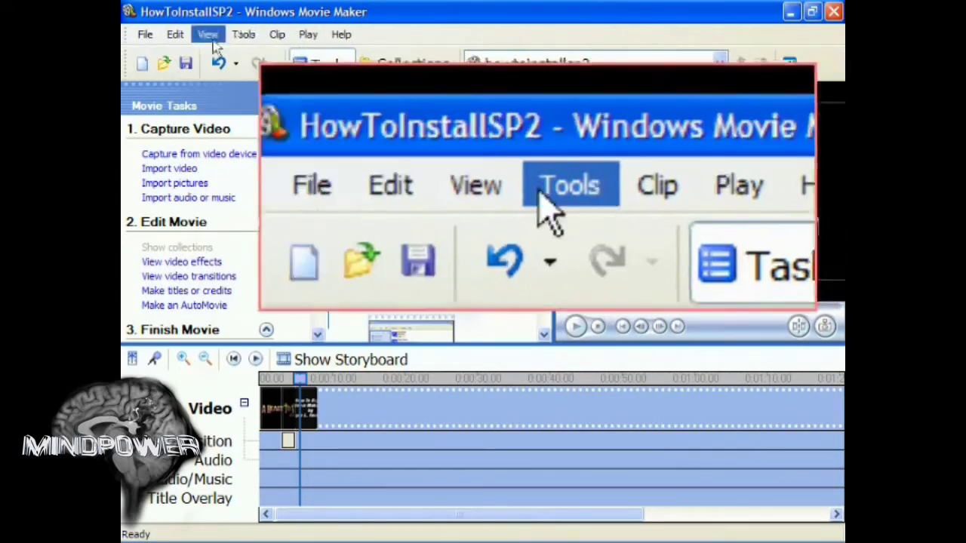
# - Bring up Movie Maker's Tools > Options and show the Compatibility tab's video filter list
pyautogui.click(254, 39)
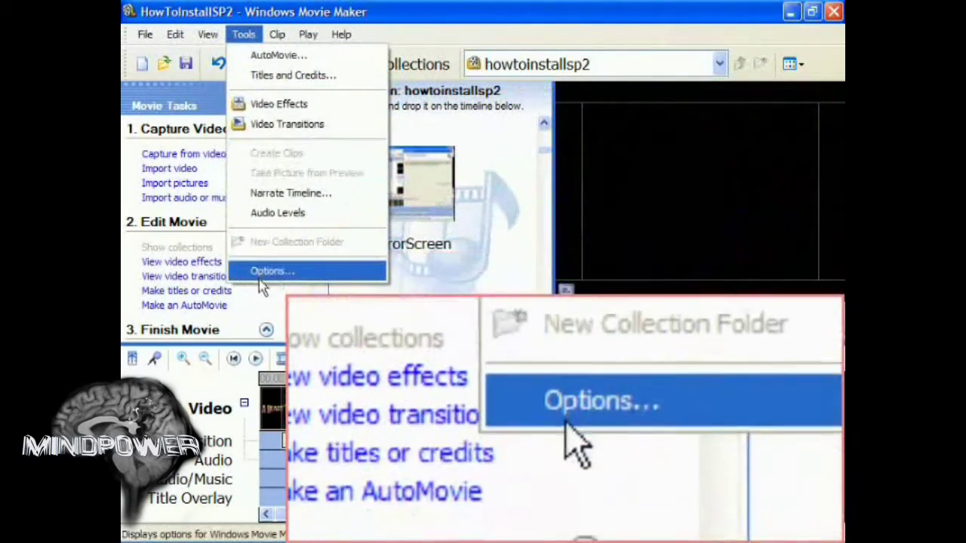
pyautogui.click(270, 270)
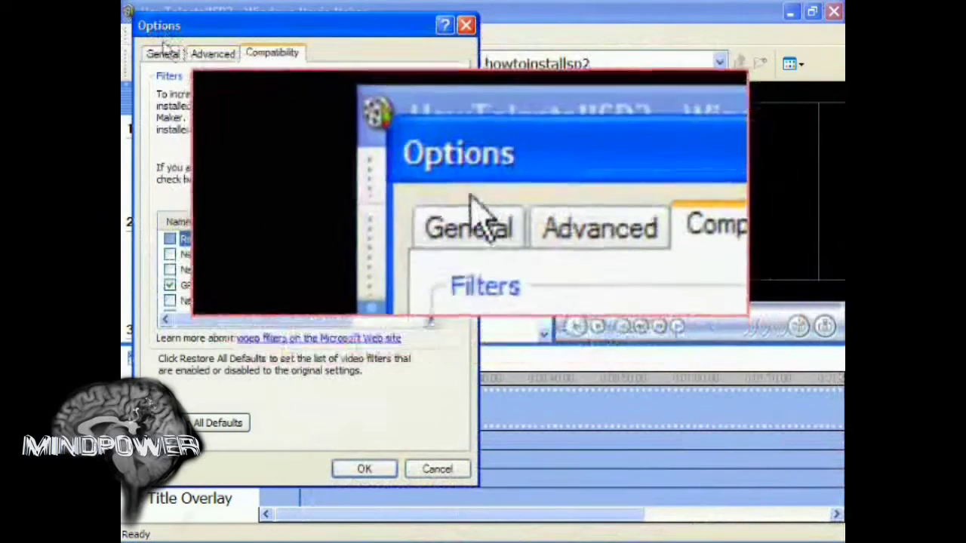
pyautogui.click(163, 54)
pyautogui.click(219, 54)
pyautogui.click(275, 53)
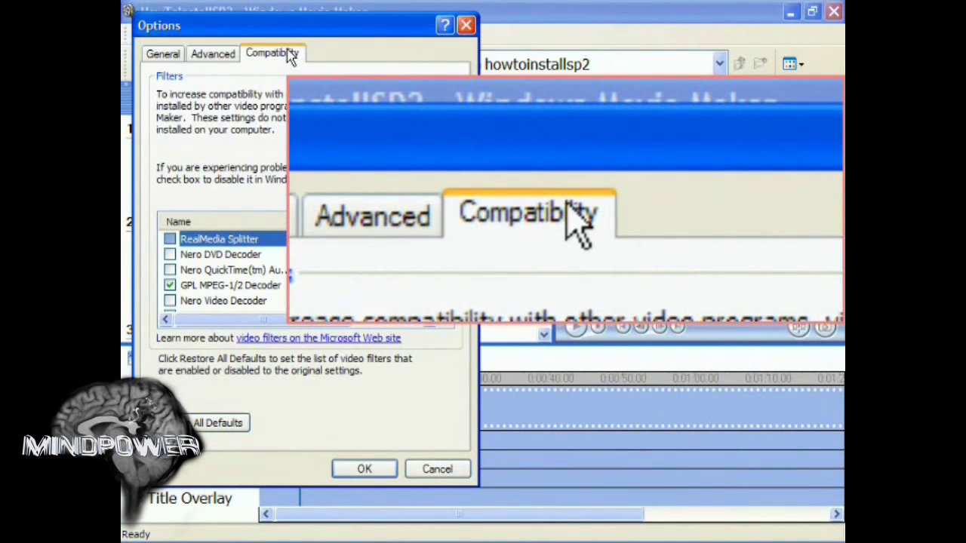
pyautogui.scroll(-2, 264, 265)
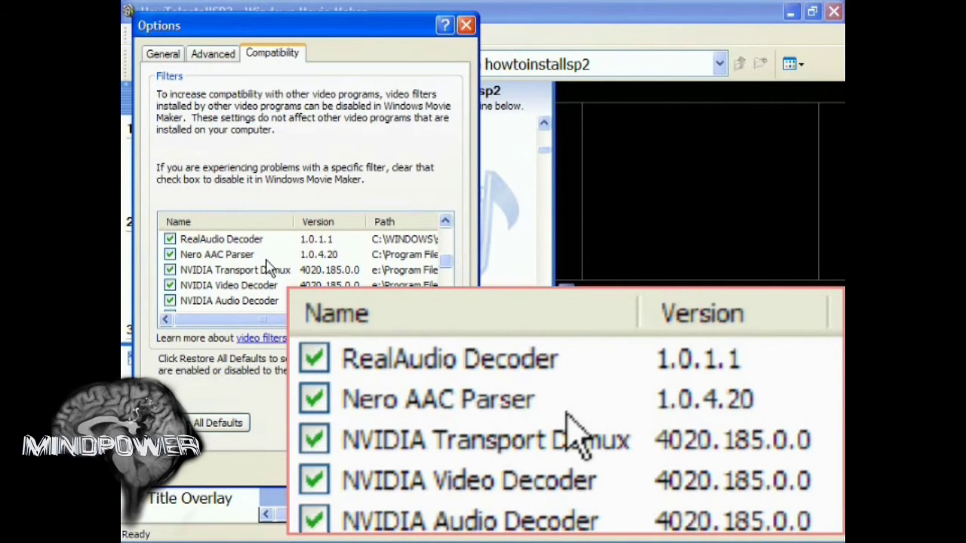
# - Uncheck RealMedia Splitter, Nero DVD Decoder, Nero QuickTime, GPL MPEG-1/2 Decoder and Nero Video Decoder
pyautogui.scroll(2, 266, 269)
pyautogui.click(170, 239)
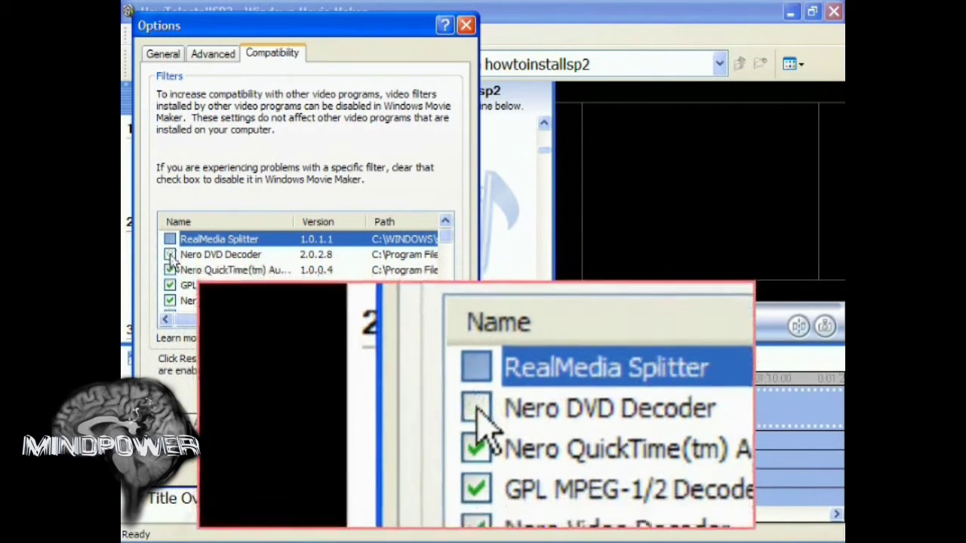
pyautogui.click(170, 254)
pyautogui.click(170, 269)
pyautogui.click(170, 285)
pyautogui.click(169, 300)
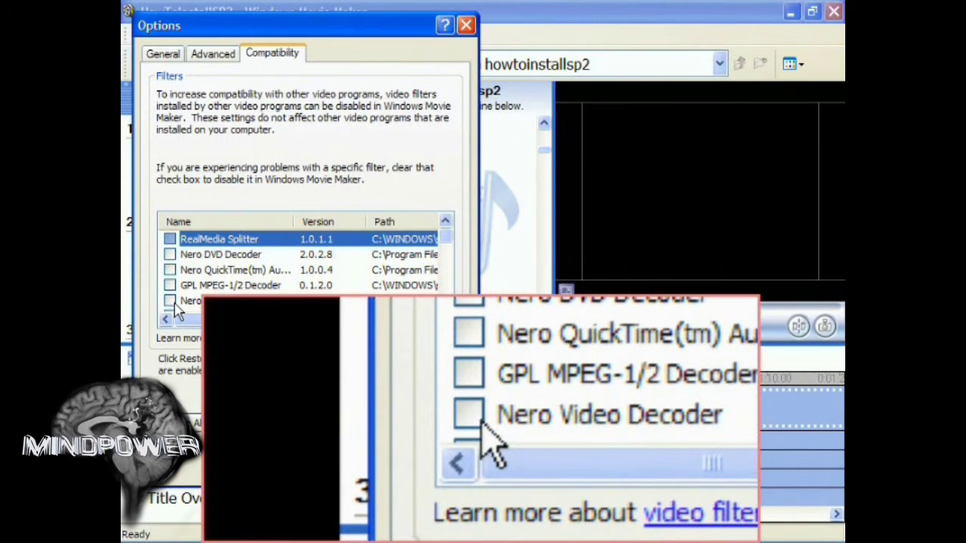
# - Uncheck AC3Filter, Ogg Splitter, DirectVobSub, Avi Splitter, RealAudio Decoder and Nero AAC Parser
pyautogui.scroll(-1, 173, 303)
pyautogui.click(173, 304)
pyautogui.scroll(-1, 173, 303)
pyautogui.click(173, 304)
pyautogui.scroll(-1, 173, 303)
pyautogui.click(172, 304)
pyautogui.scroll(-1, 173, 304)
pyautogui.click(173, 303)
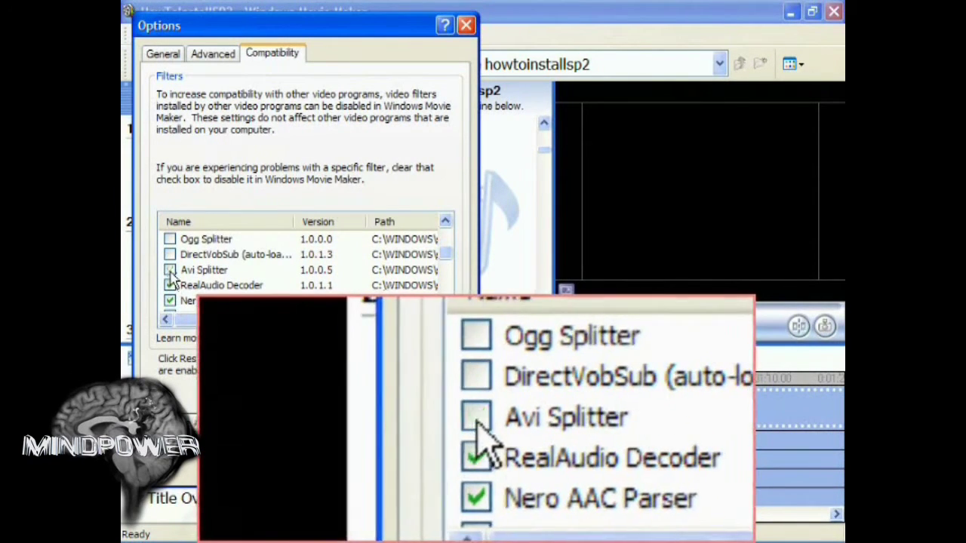
pyautogui.scroll(-1, 173, 303)
pyautogui.click(173, 303)
# - Uncheck the three NVIDIA filters, CoreAAC Audio Decoder, XviD and CoreFLAC
pyautogui.scroll(-1, 173, 303)
pyautogui.click(178, 305)
pyautogui.scroll(-1, 183, 306)
pyautogui.click(170, 269)
pyautogui.click(170, 285)
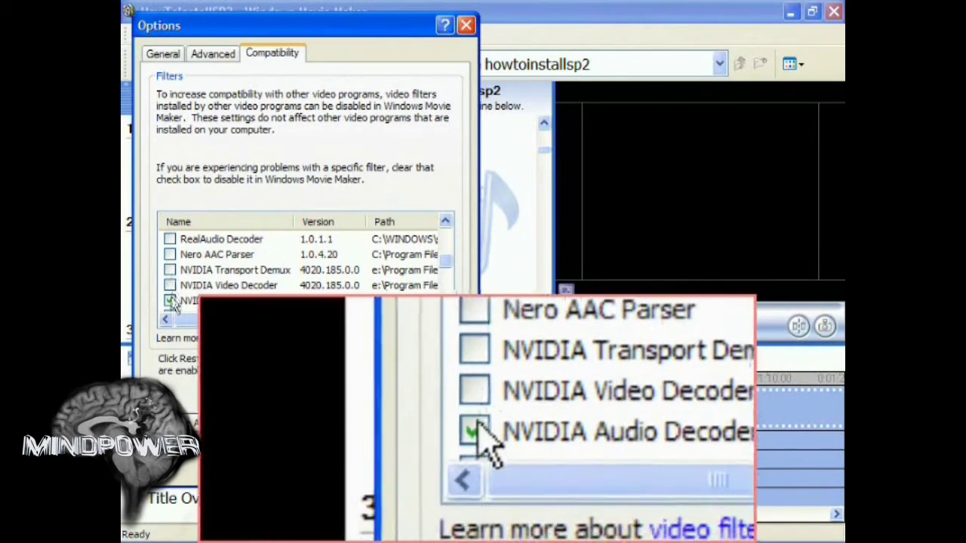
pyautogui.click(169, 301)
# - Uncheck ACELP, Windows Media Audio, Matroska Splitter, Nero Digital audio, CoreVorbis and both ffdshow decoders
pyautogui.scroll(-2, 173, 302)
pyautogui.click(170, 270)
pyautogui.click(170, 286)
pyautogui.click(170, 301)
pyautogui.scroll(-3, 170, 301)
pyautogui.click(170, 270)
pyautogui.click(170, 285)
pyautogui.click(170, 300)
pyautogui.scroll(-3, 173, 302)
pyautogui.click(170, 270)
pyautogui.click(170, 285)
pyautogui.click(170, 300)
pyautogui.scroll(-1, 173, 303)
pyautogui.click(170, 300)
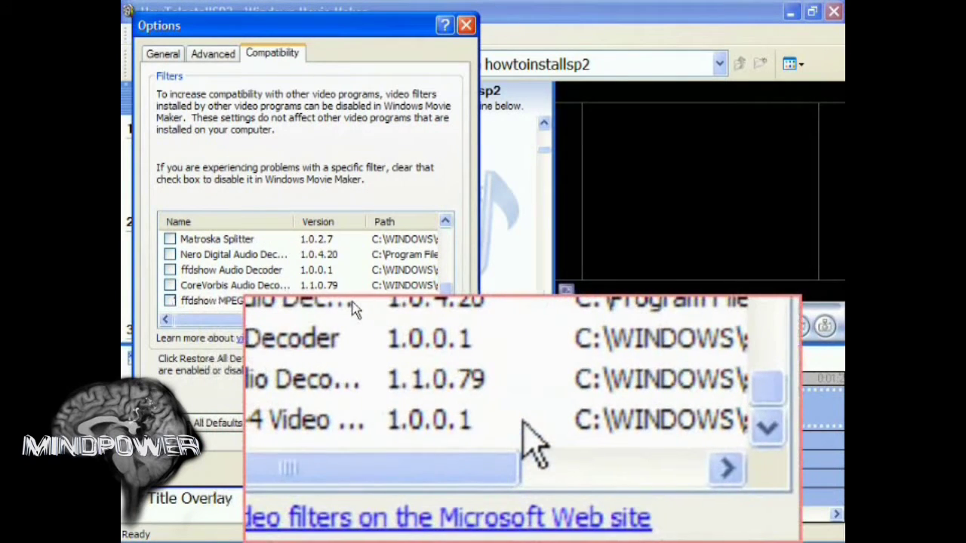